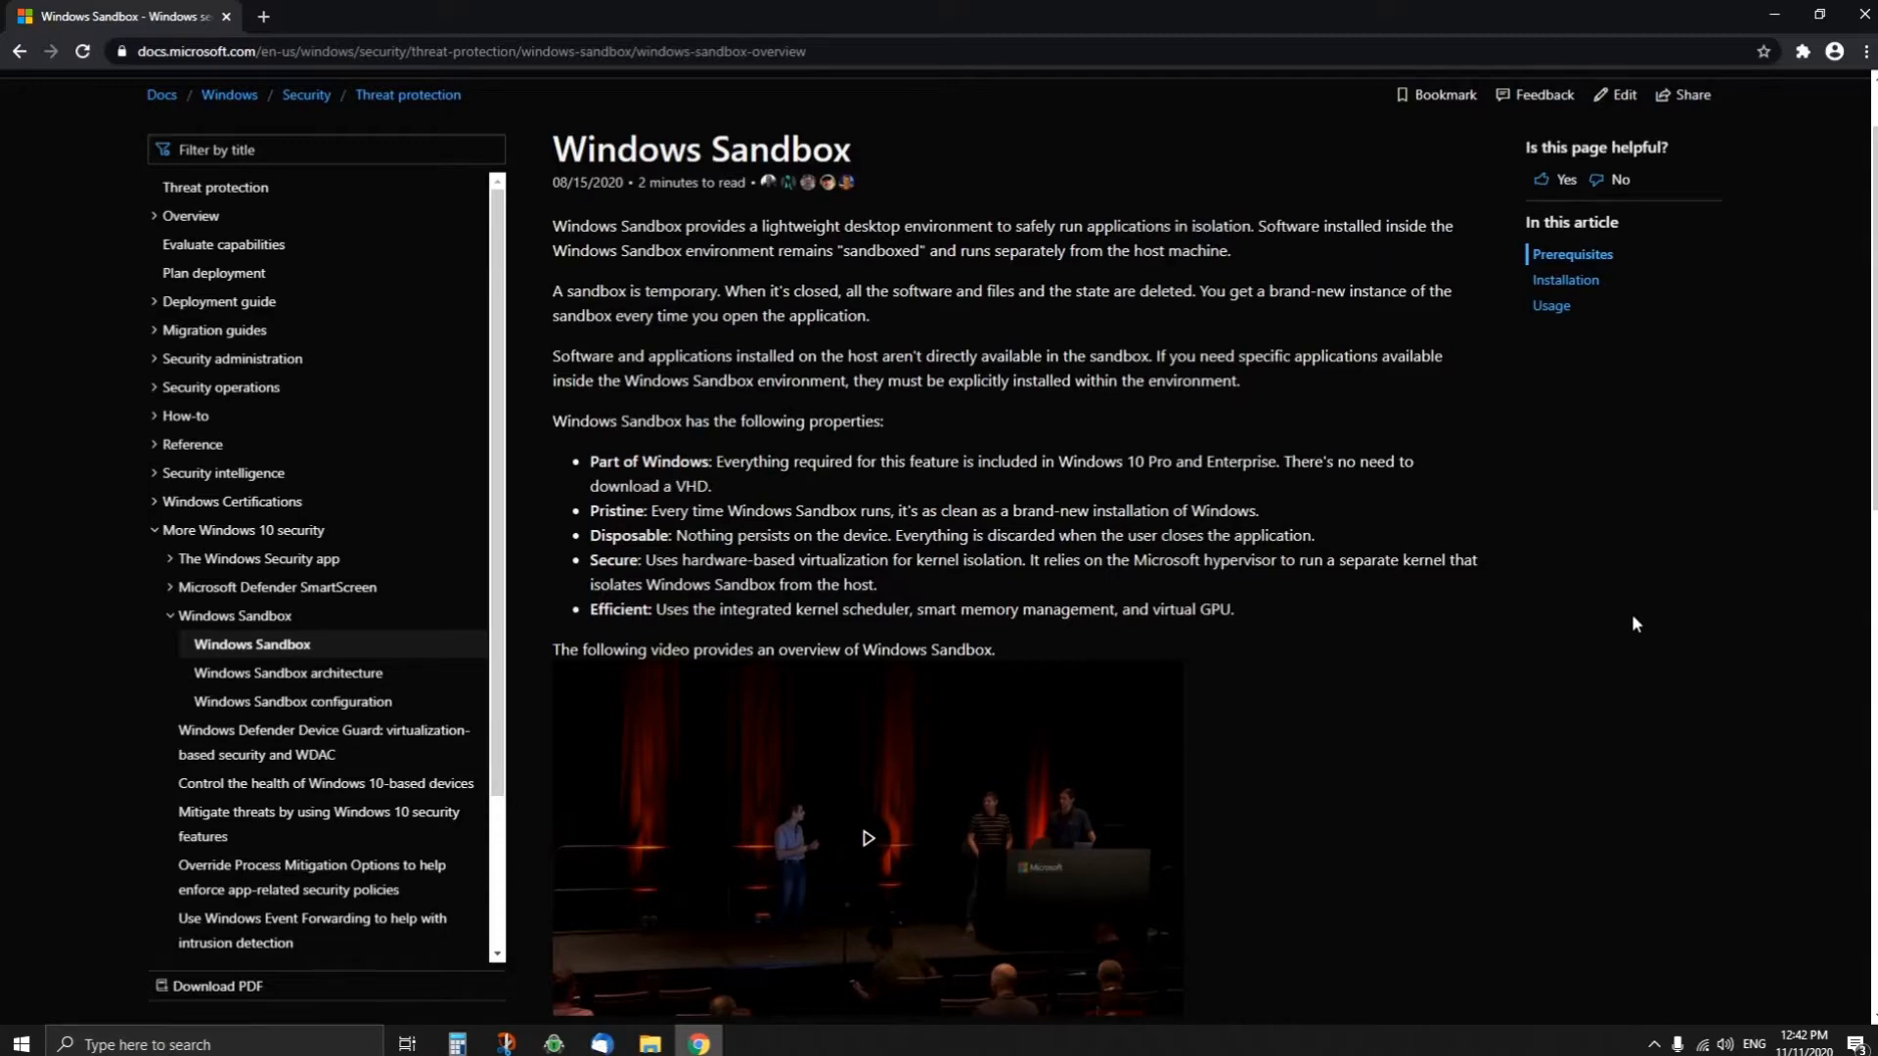
- Review the prerequisites and installation instructions on the Windows Sandbox documentation page
scroll(1280, 549, "down", 5)
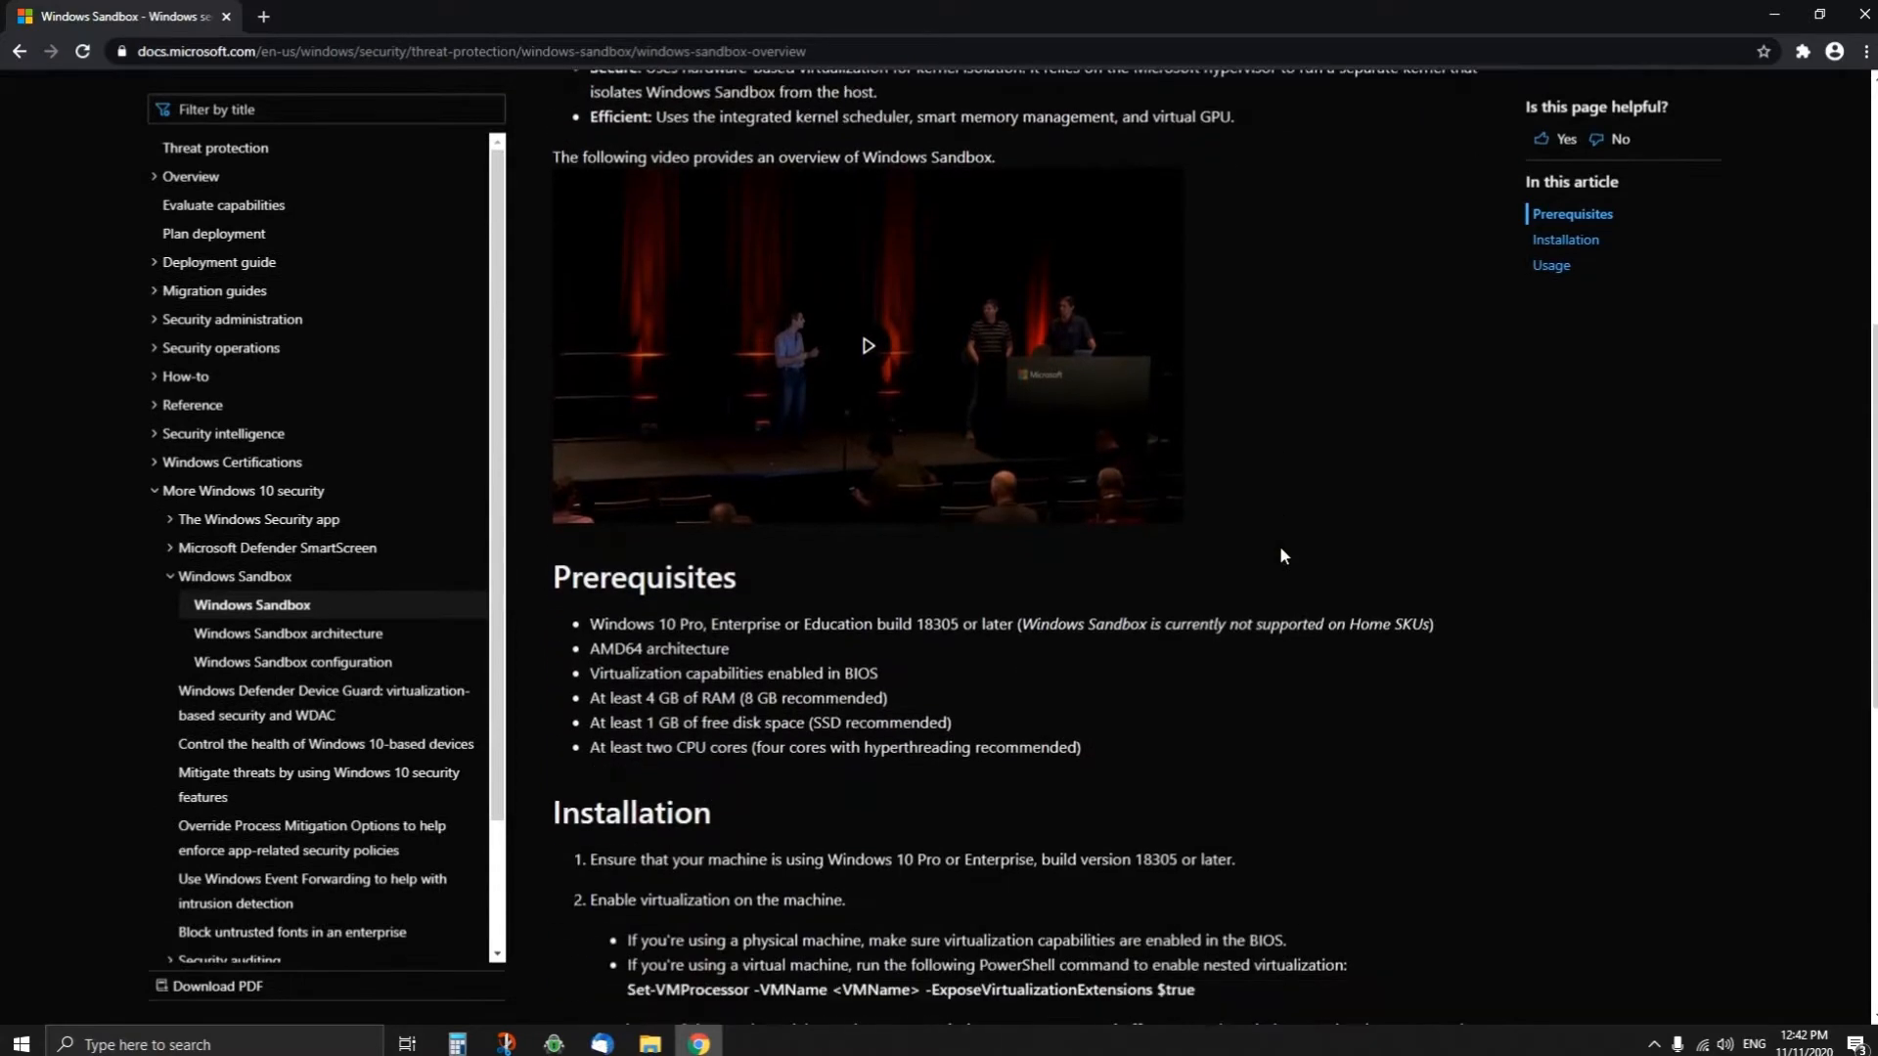
scroll(1283, 556, "down", 1)
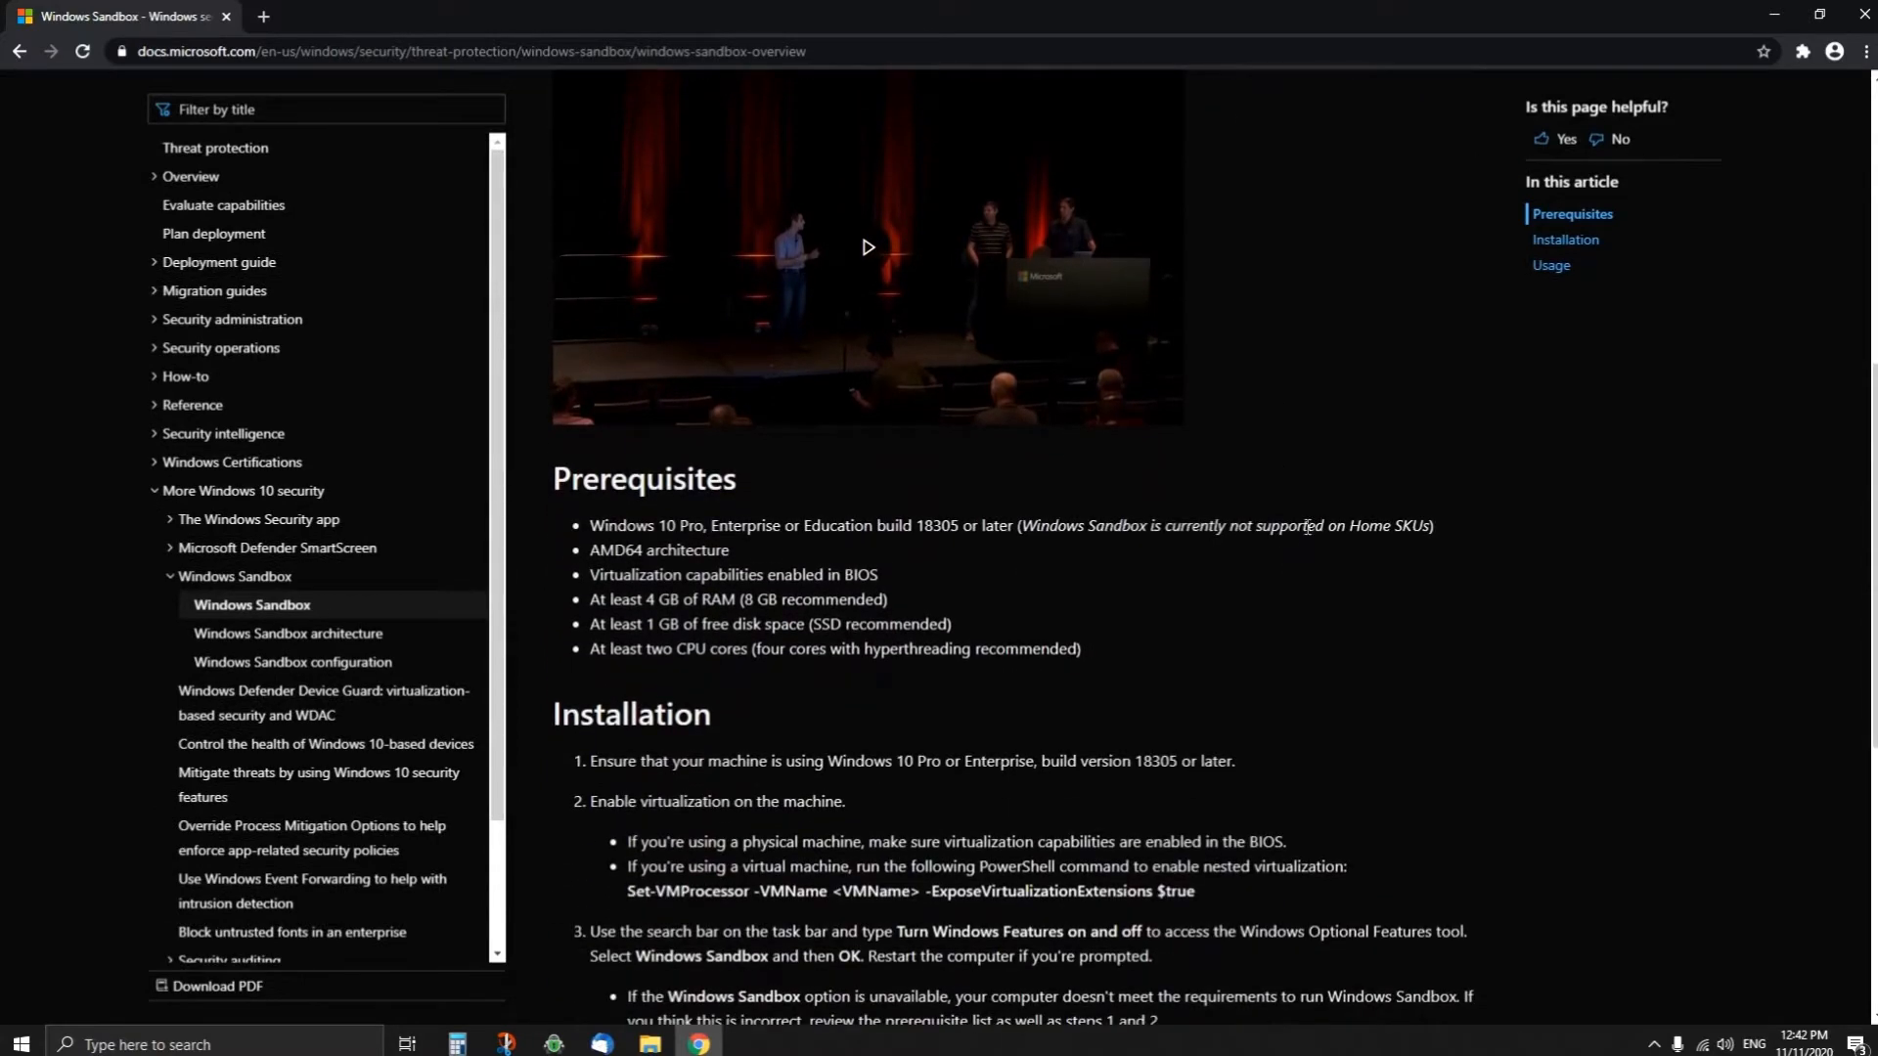
scroll(753, 531, "down", 1)
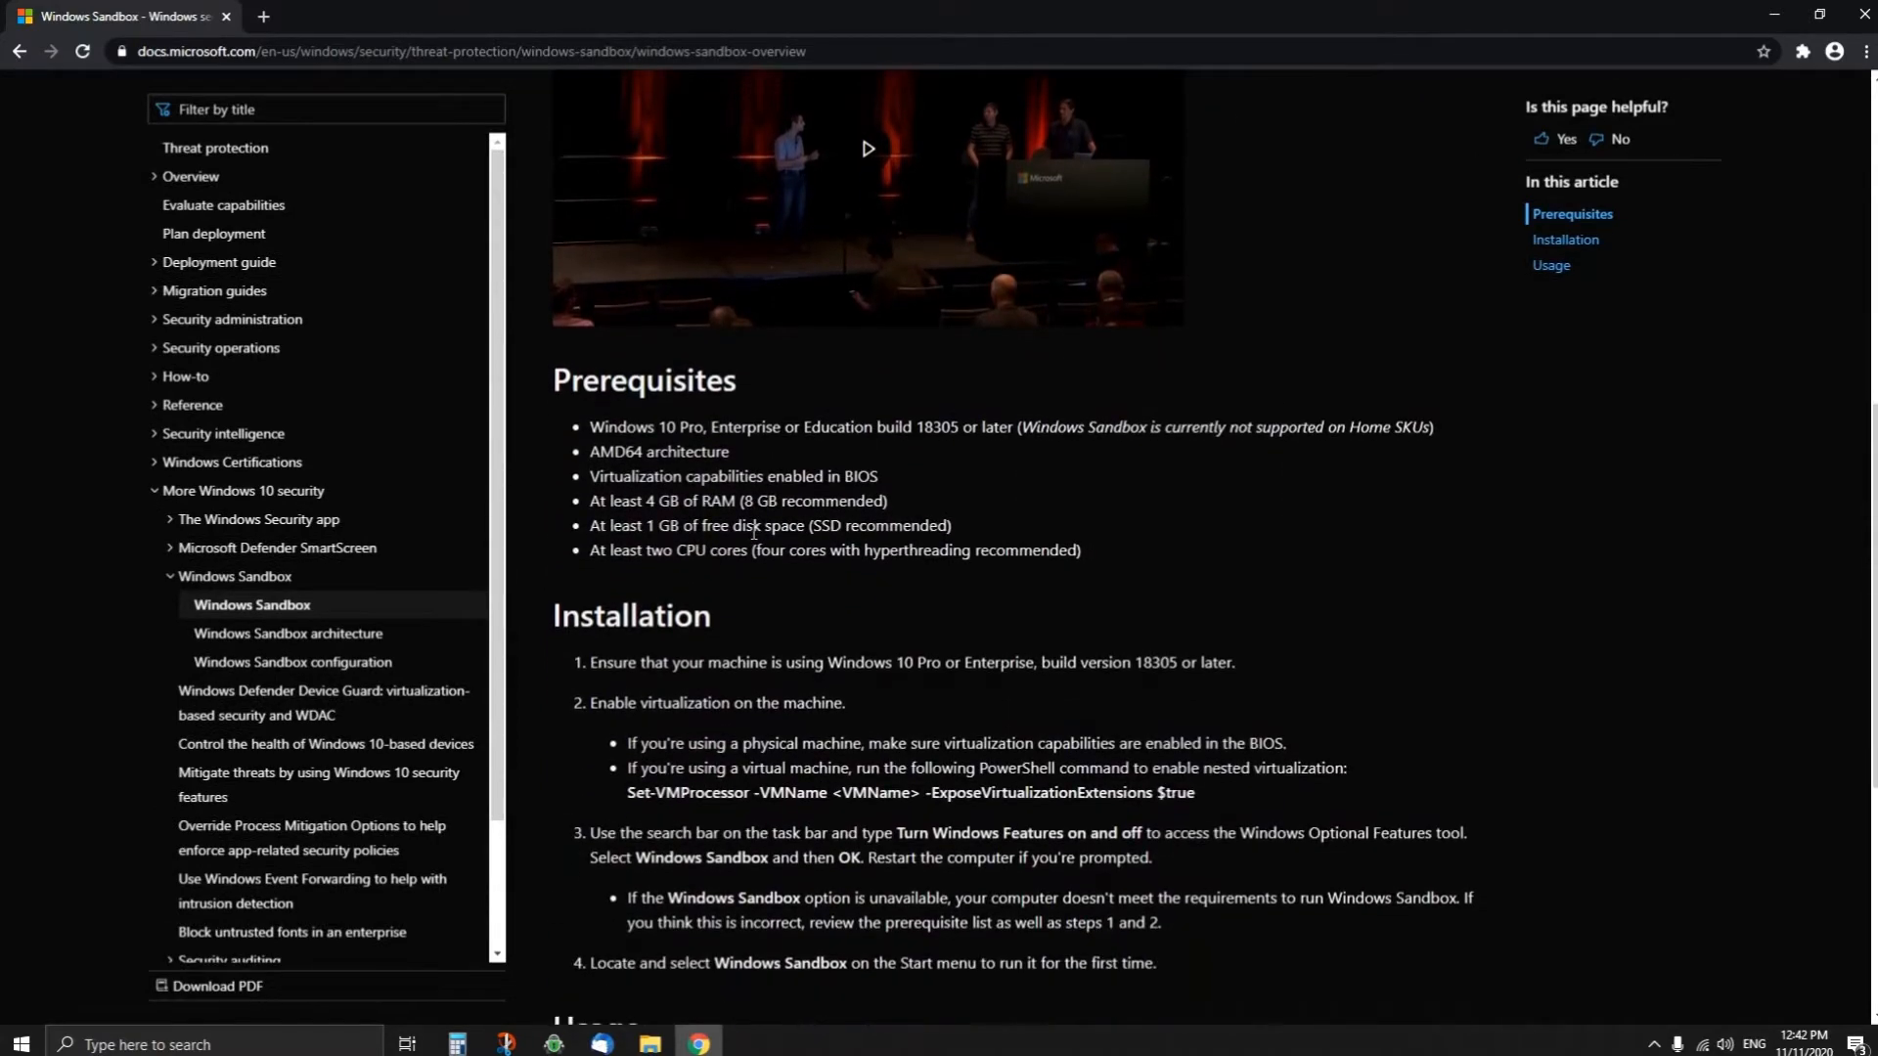
scroll(1115, 549, "down", 1)
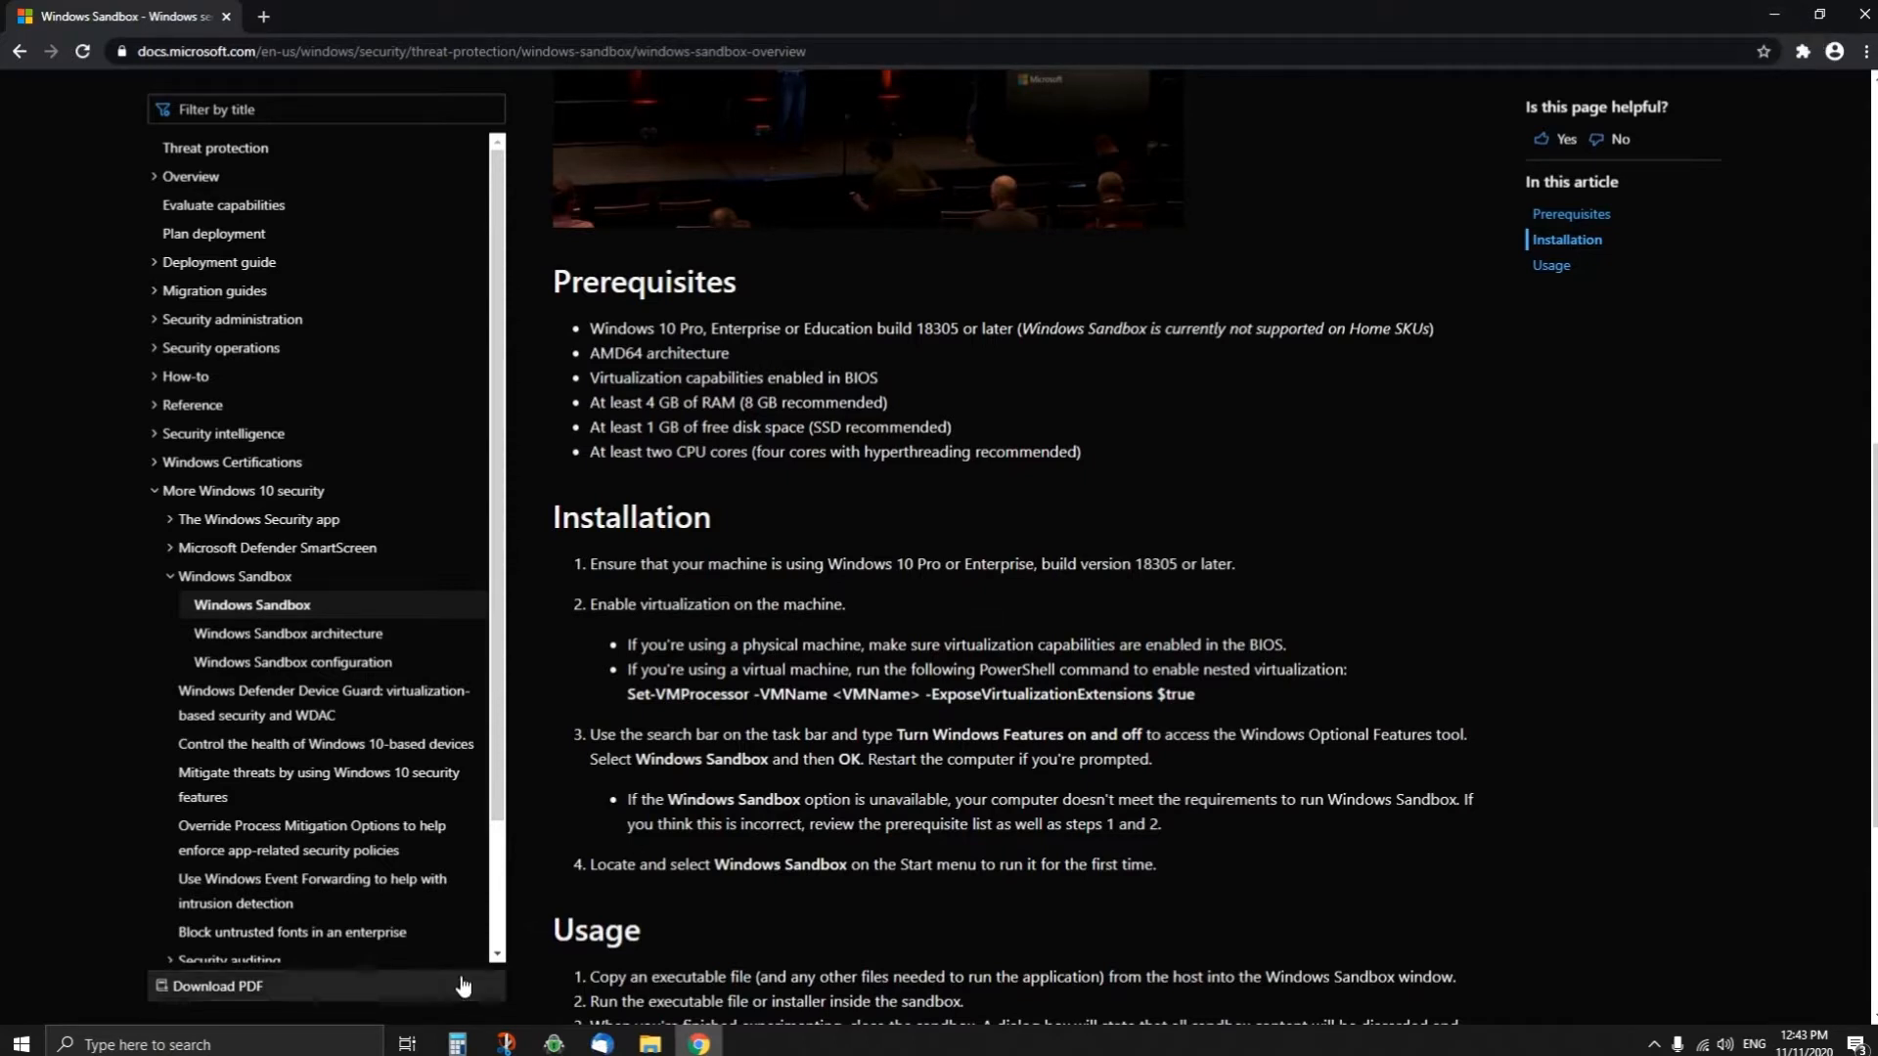
- Search Windows for "windo" and open the Turn Windows features on or off settings
left_click(314, 1045)
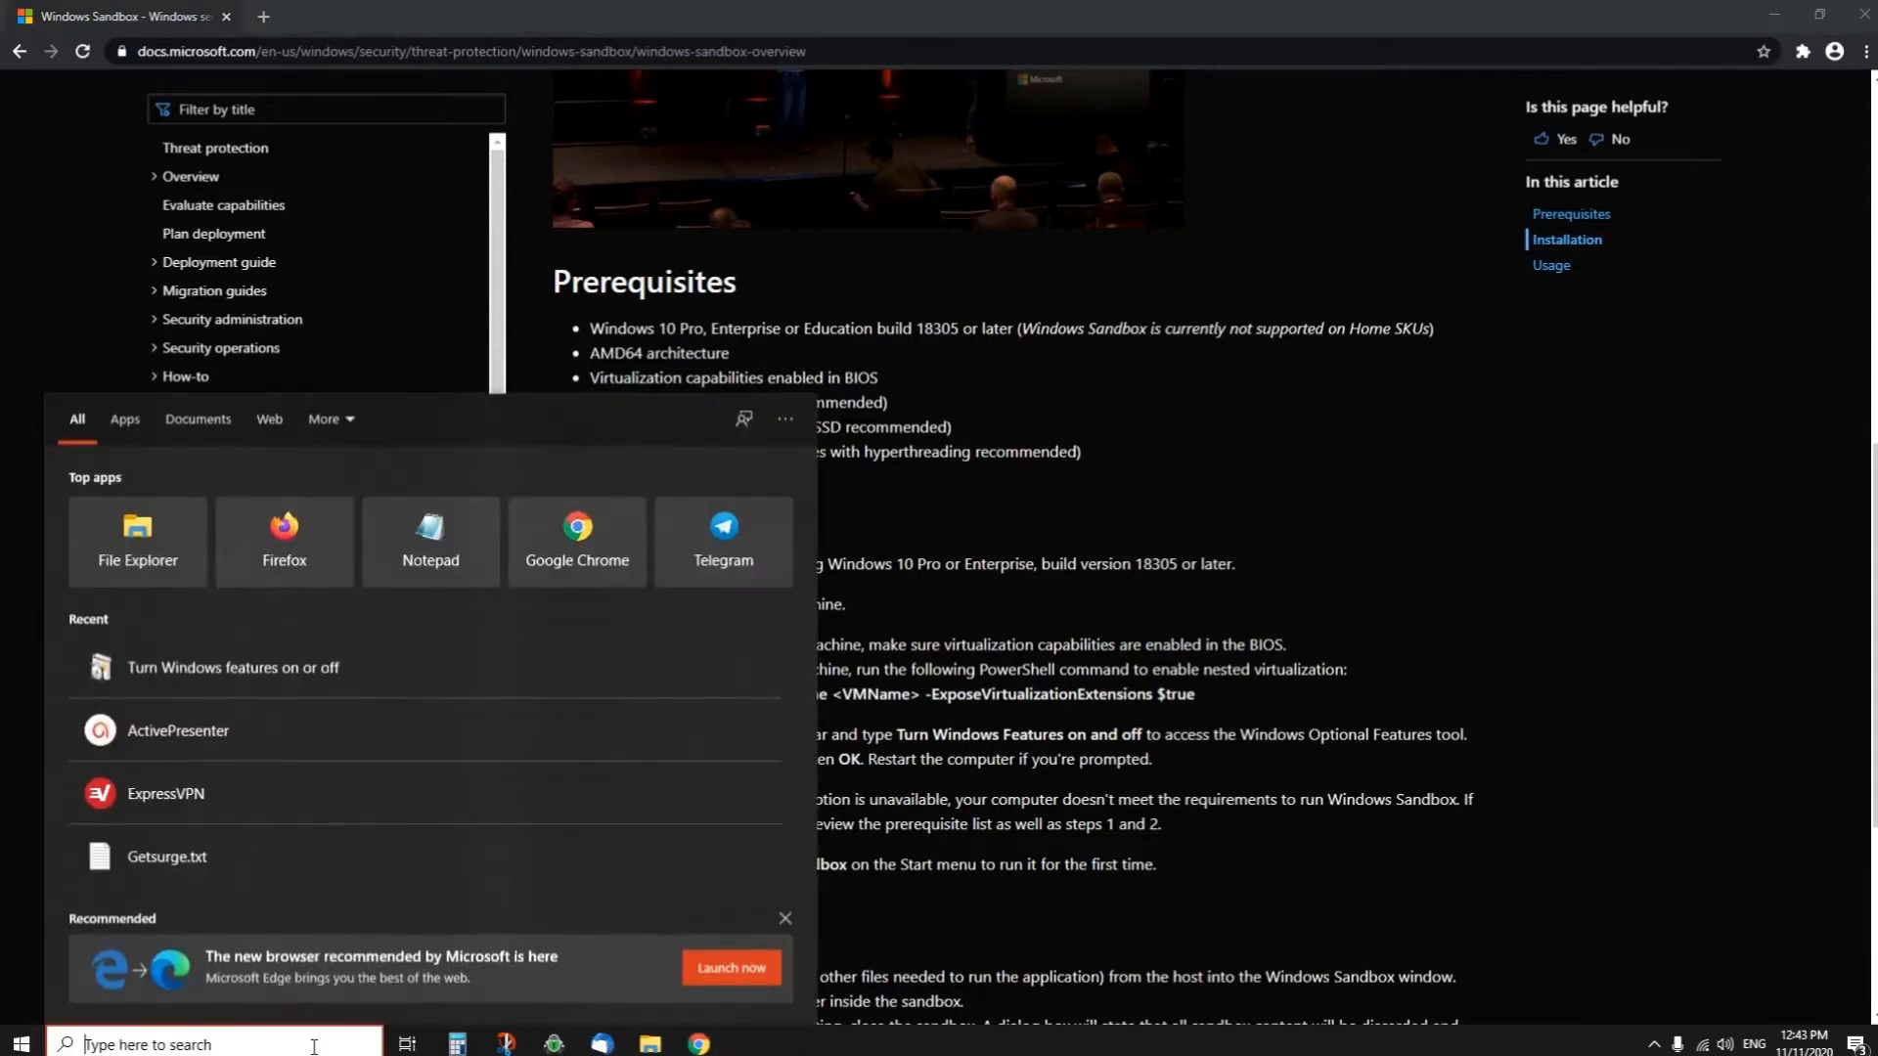
type("w")
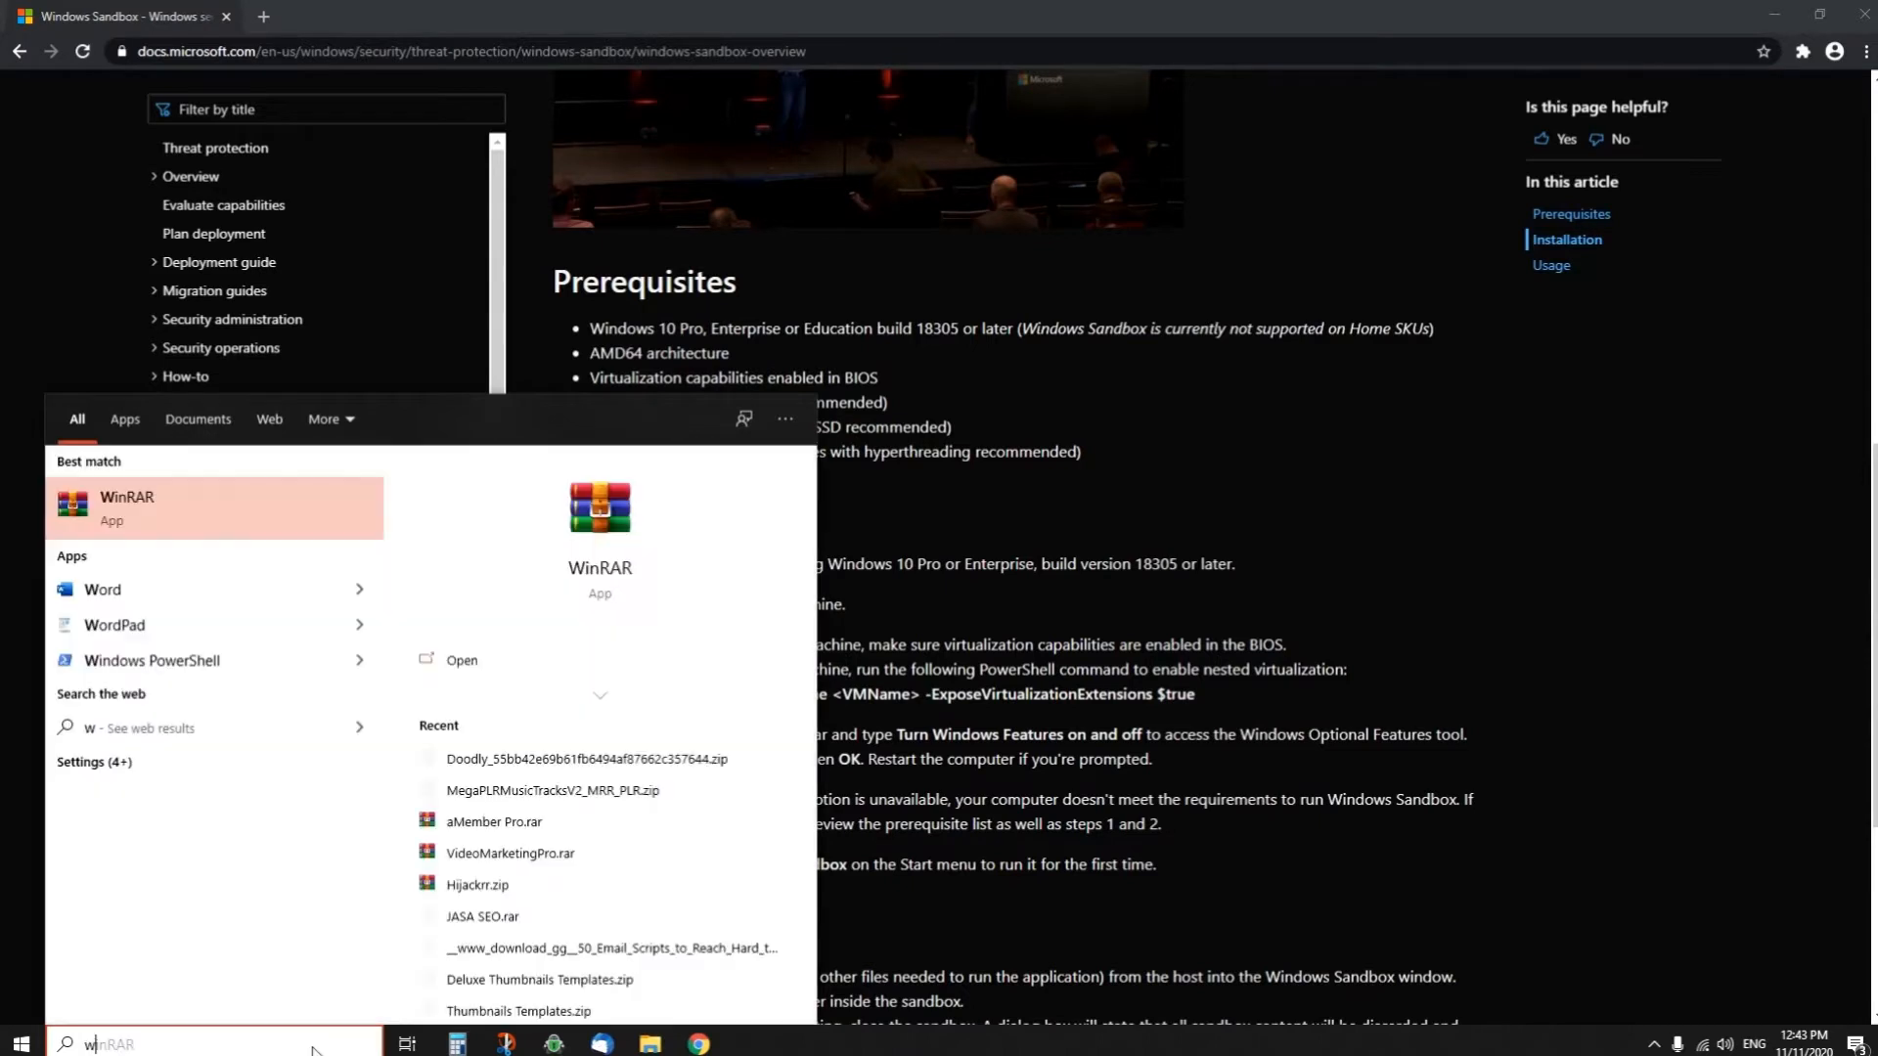
type("indo")
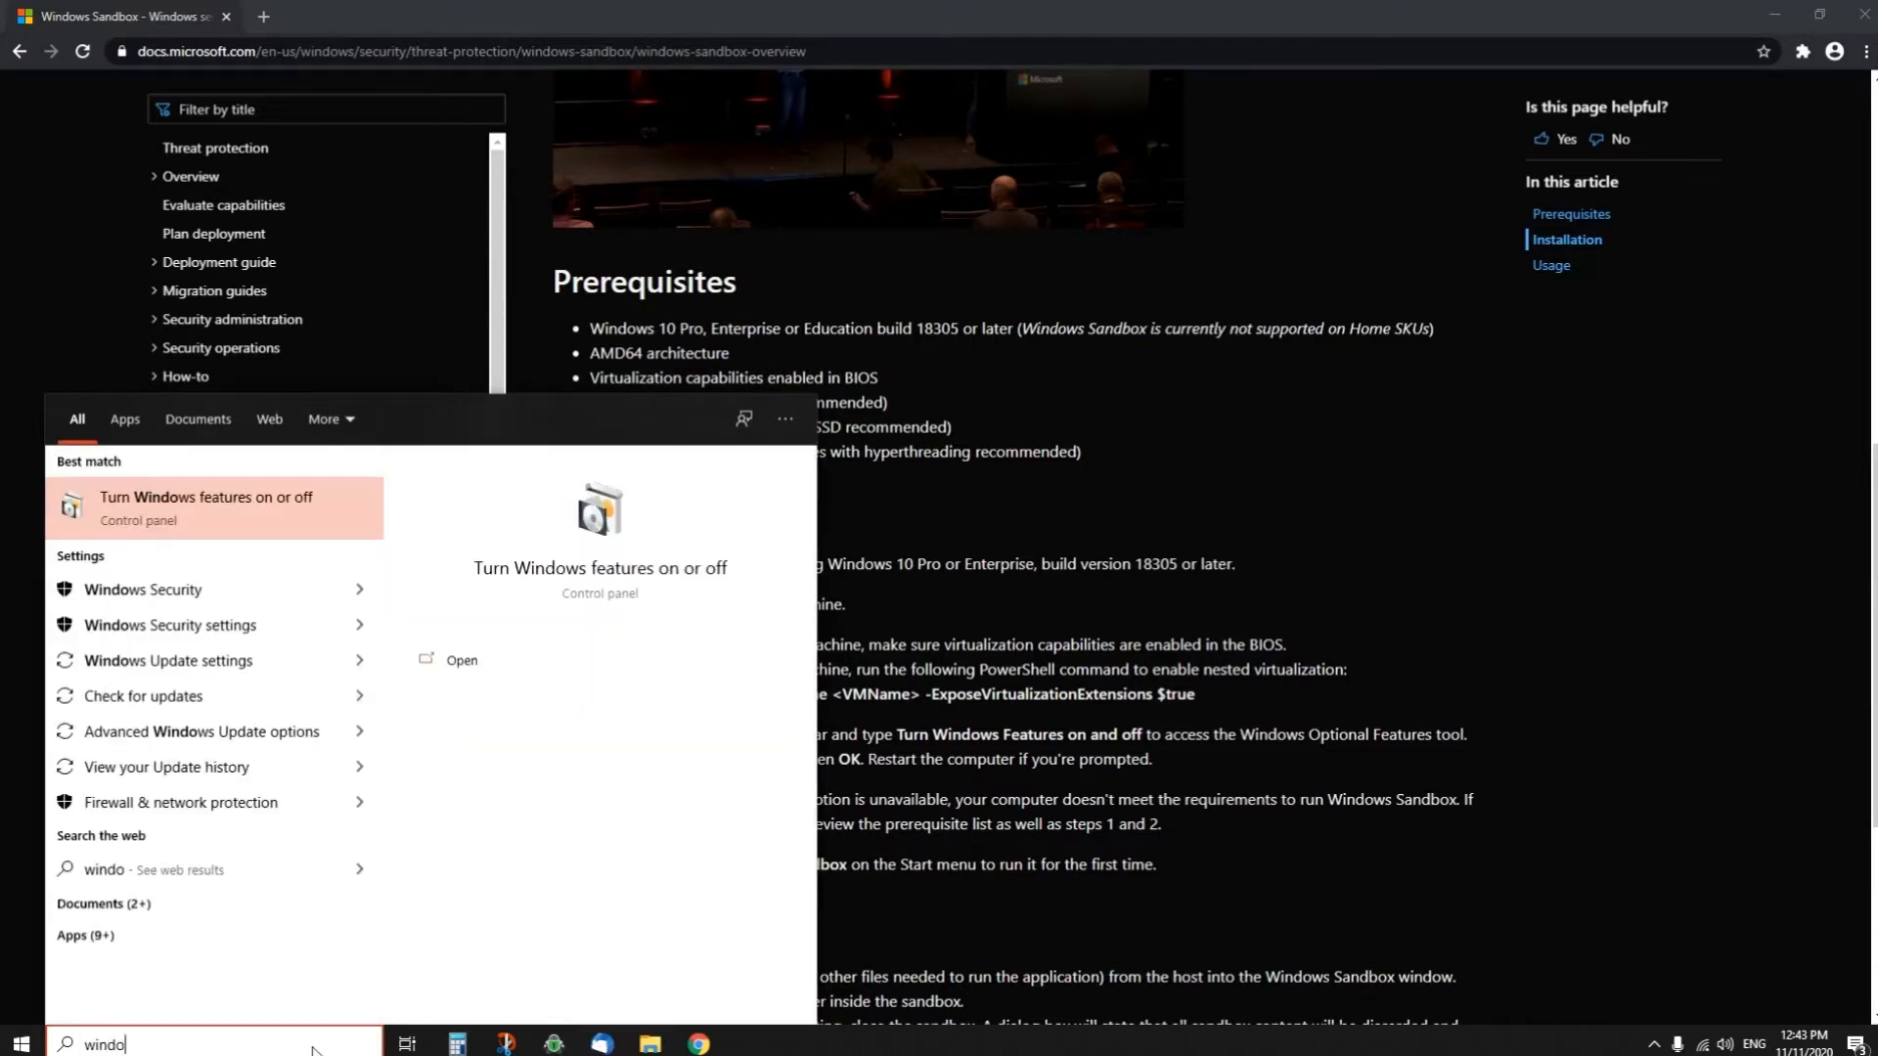
left_click(226, 516)
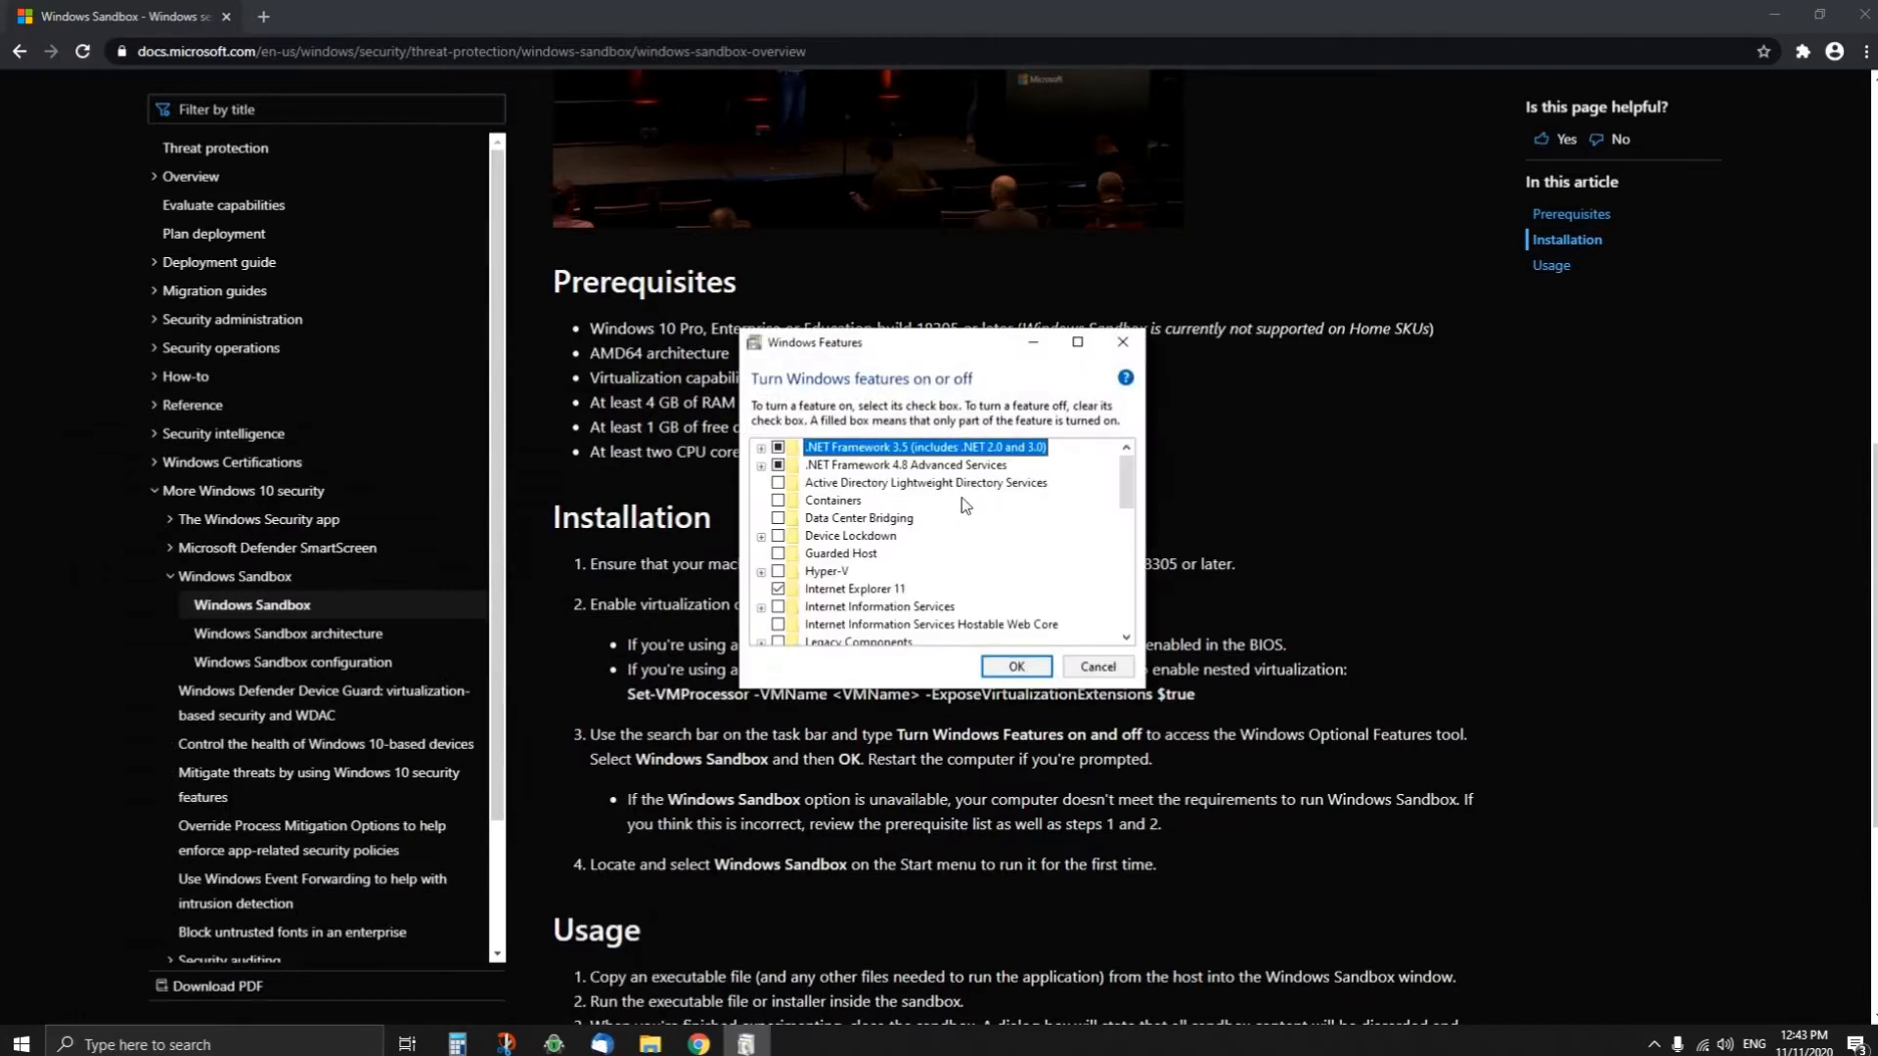
- Enable the Windows Sandbox feature and restart the PC to finish installing it
scroll(965, 505, "down", 8)
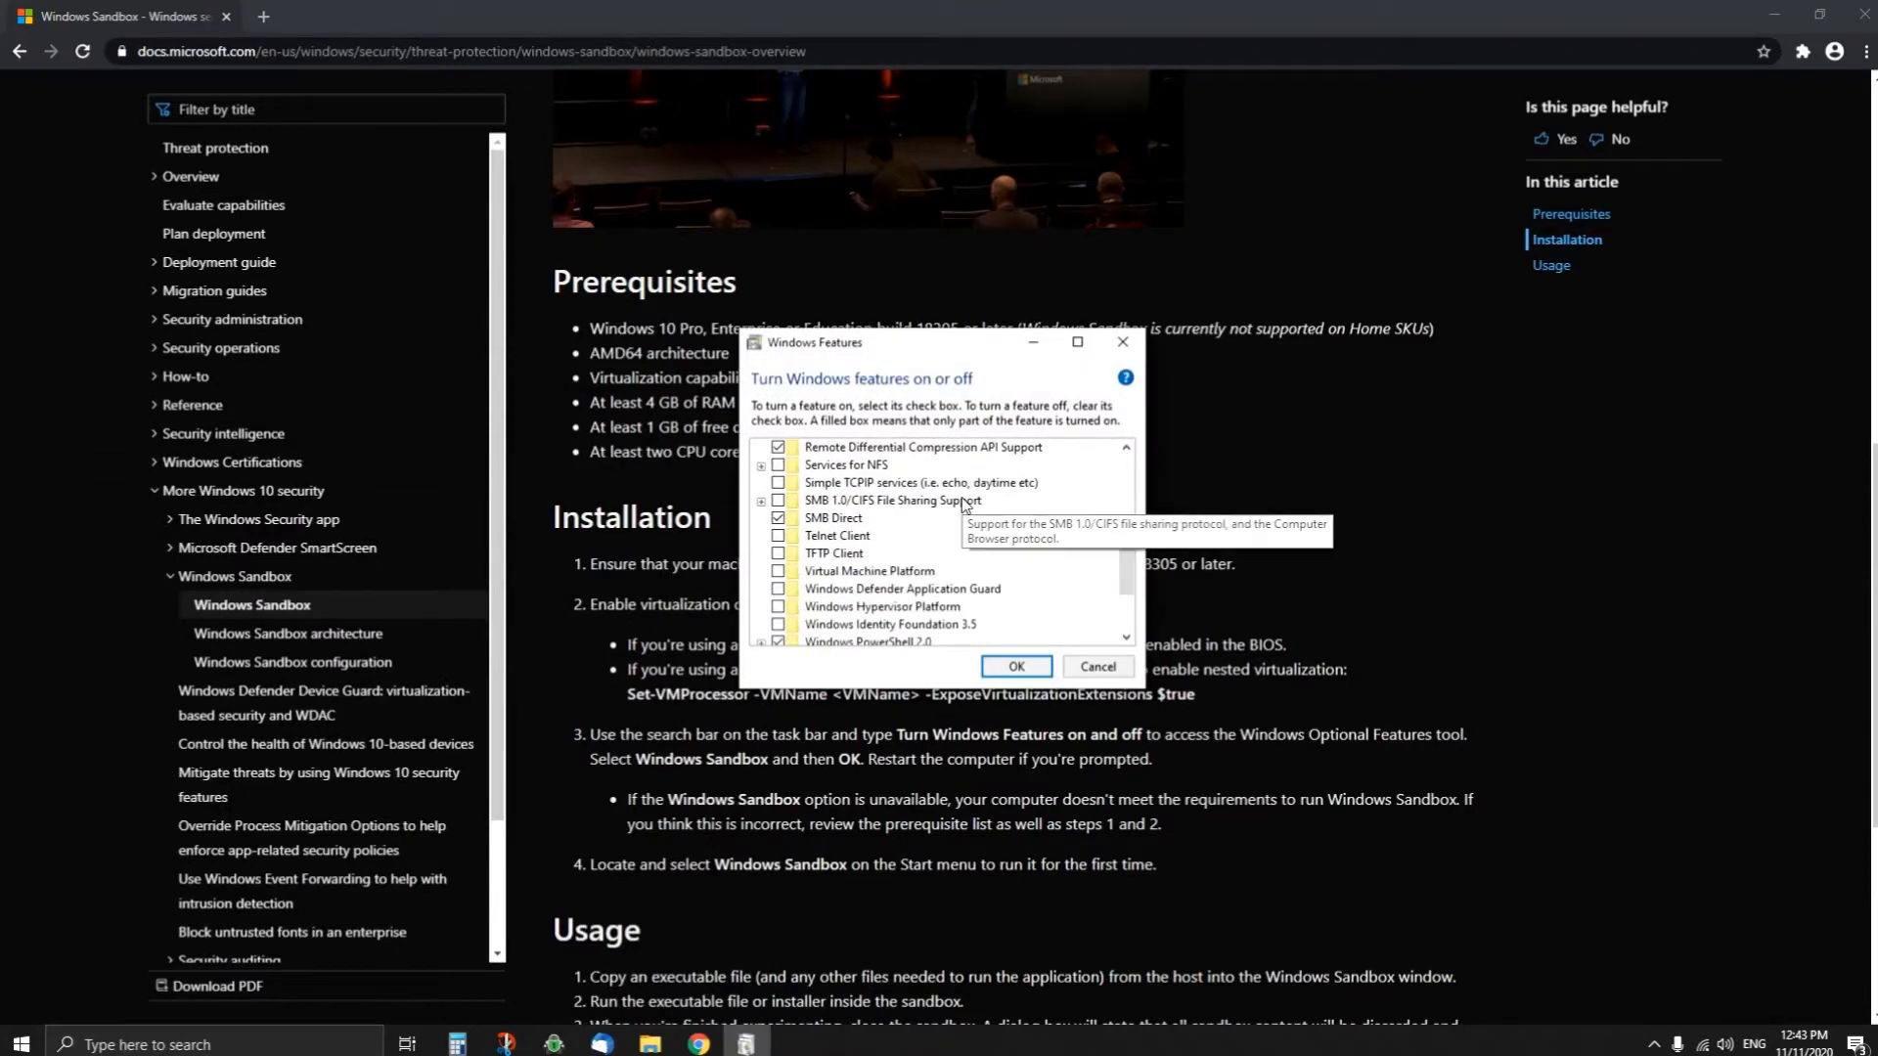
scroll(962, 504, "down", 1)
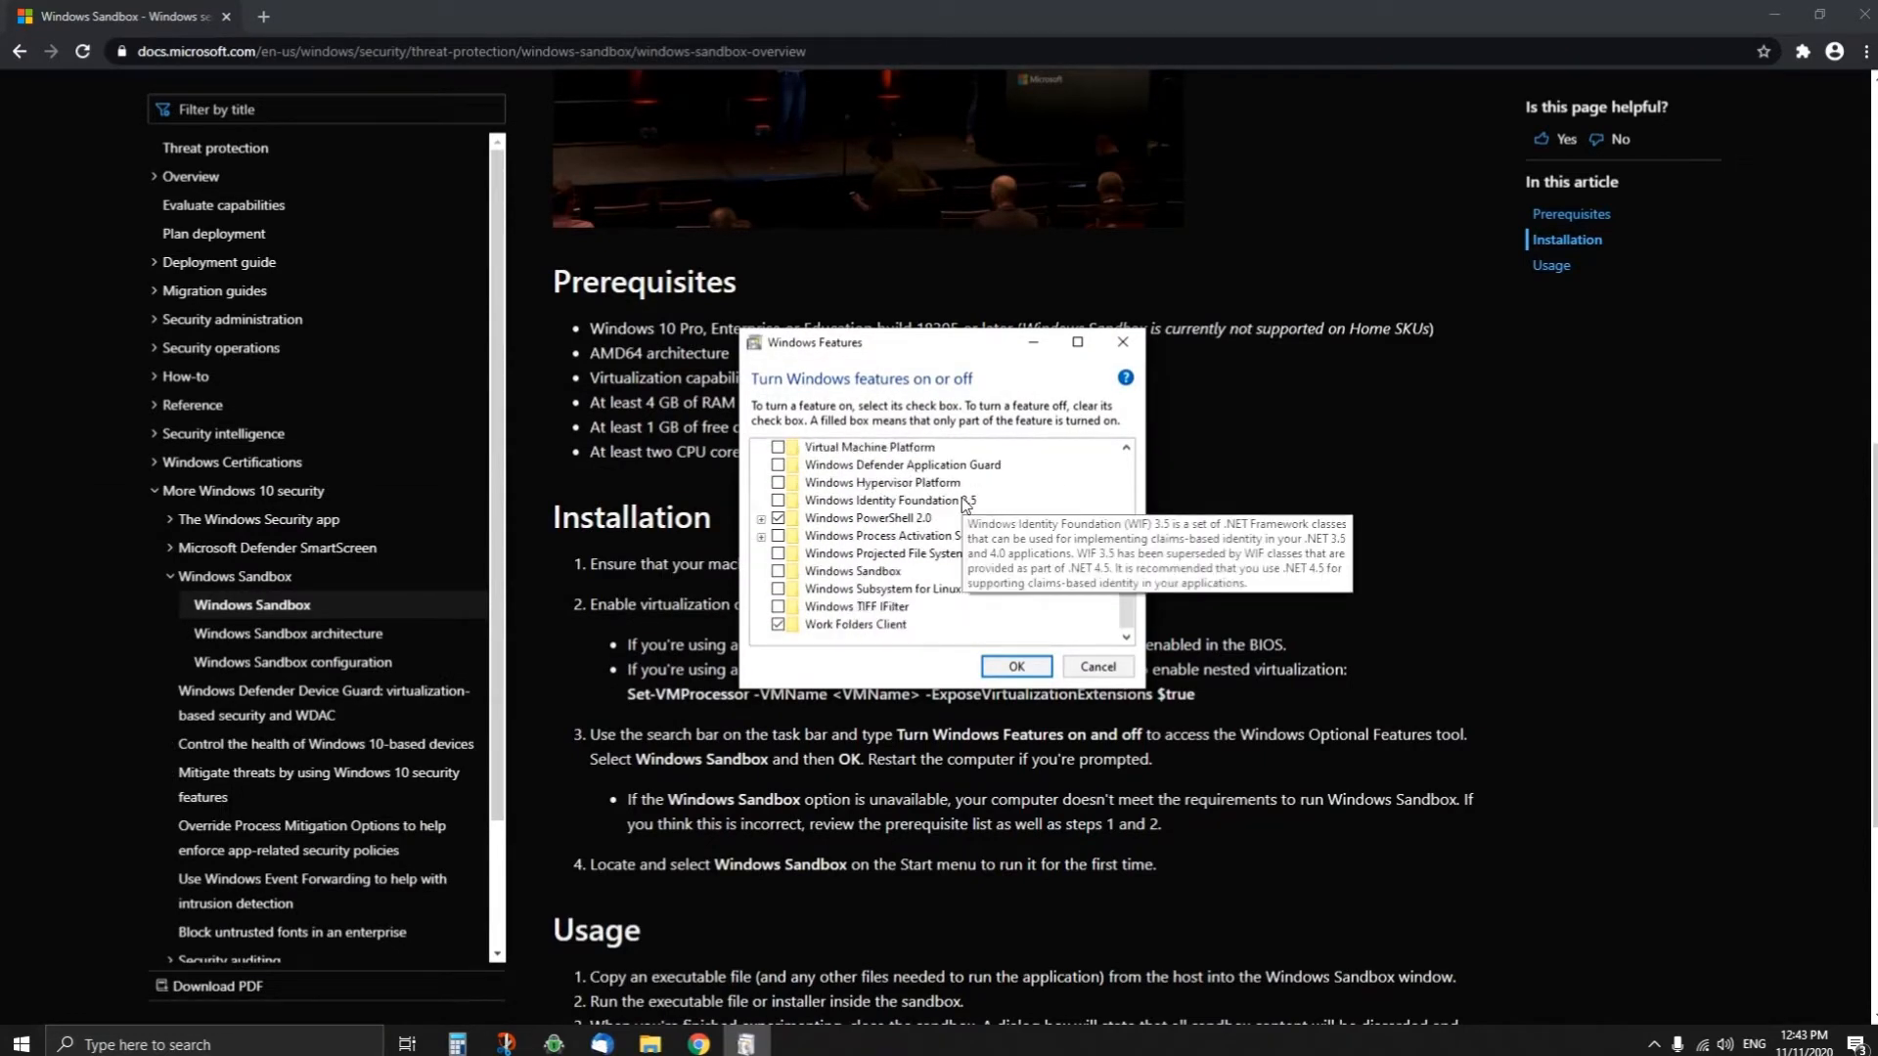
left_click(777, 572)
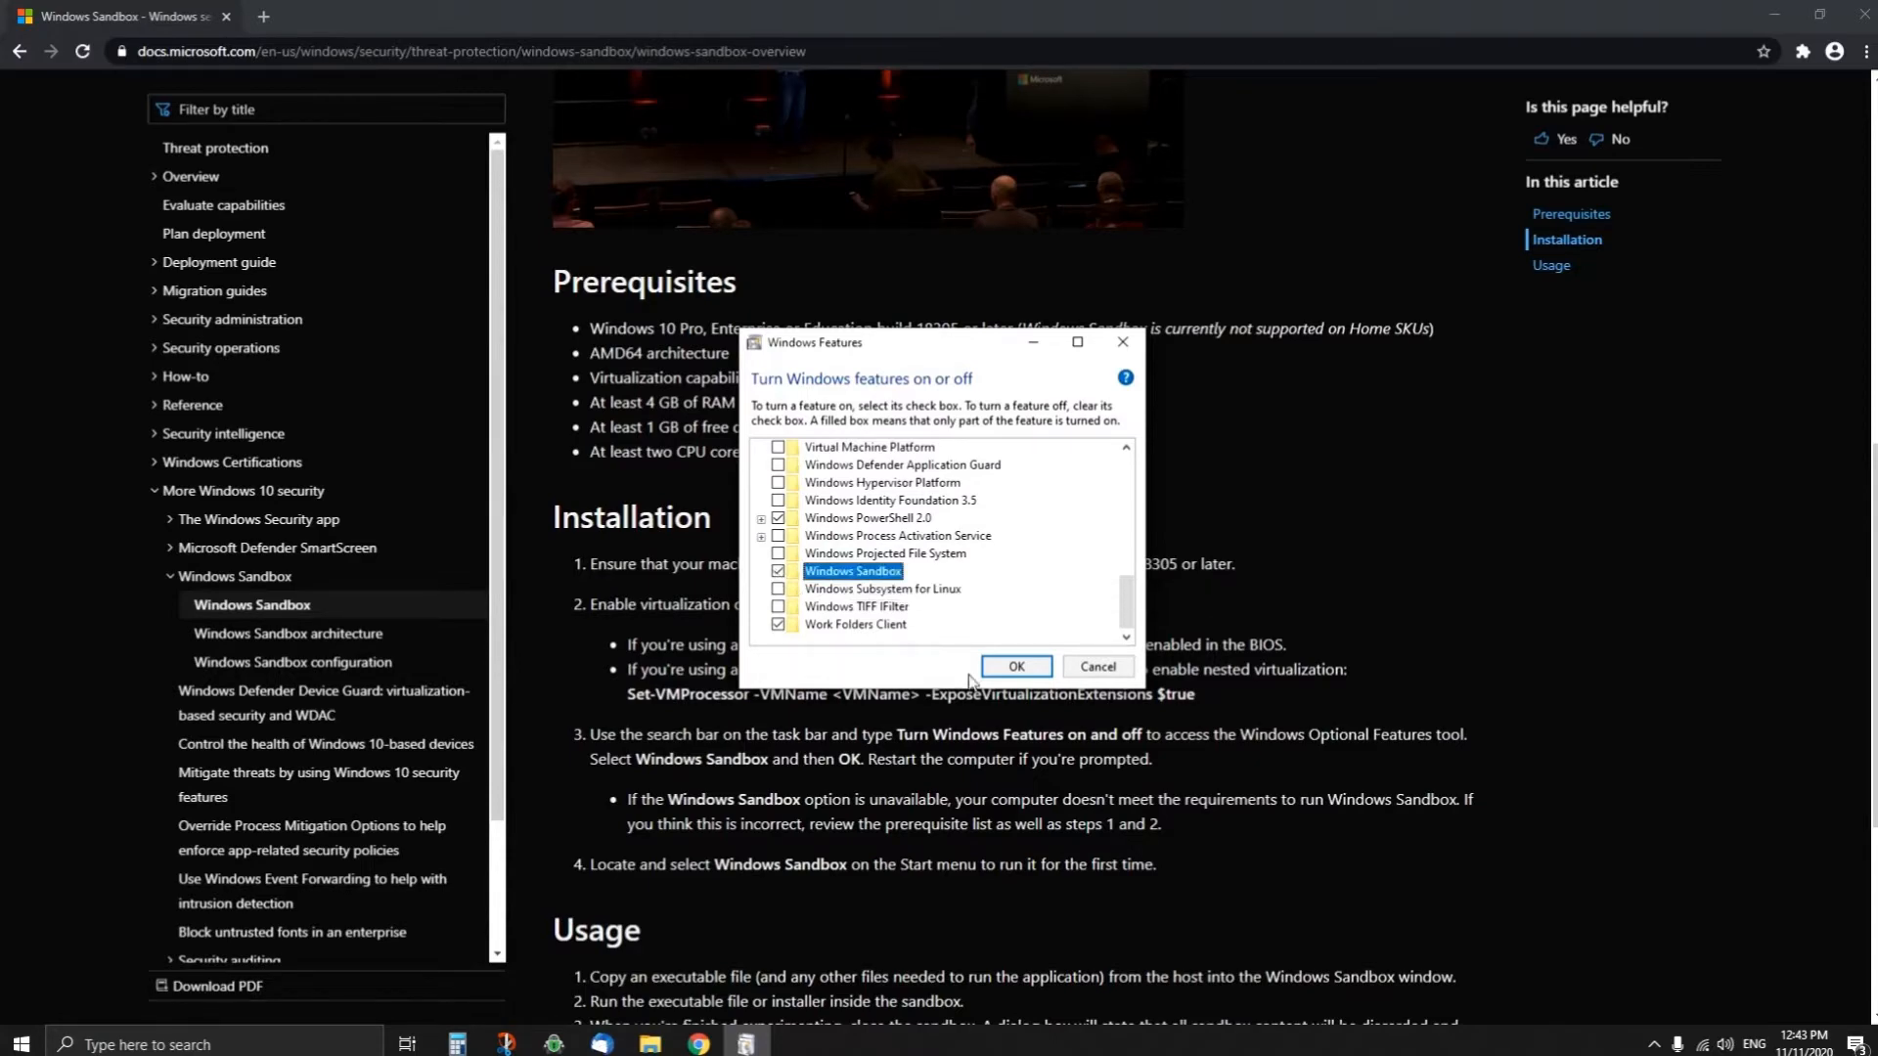
left_click(1009, 675)
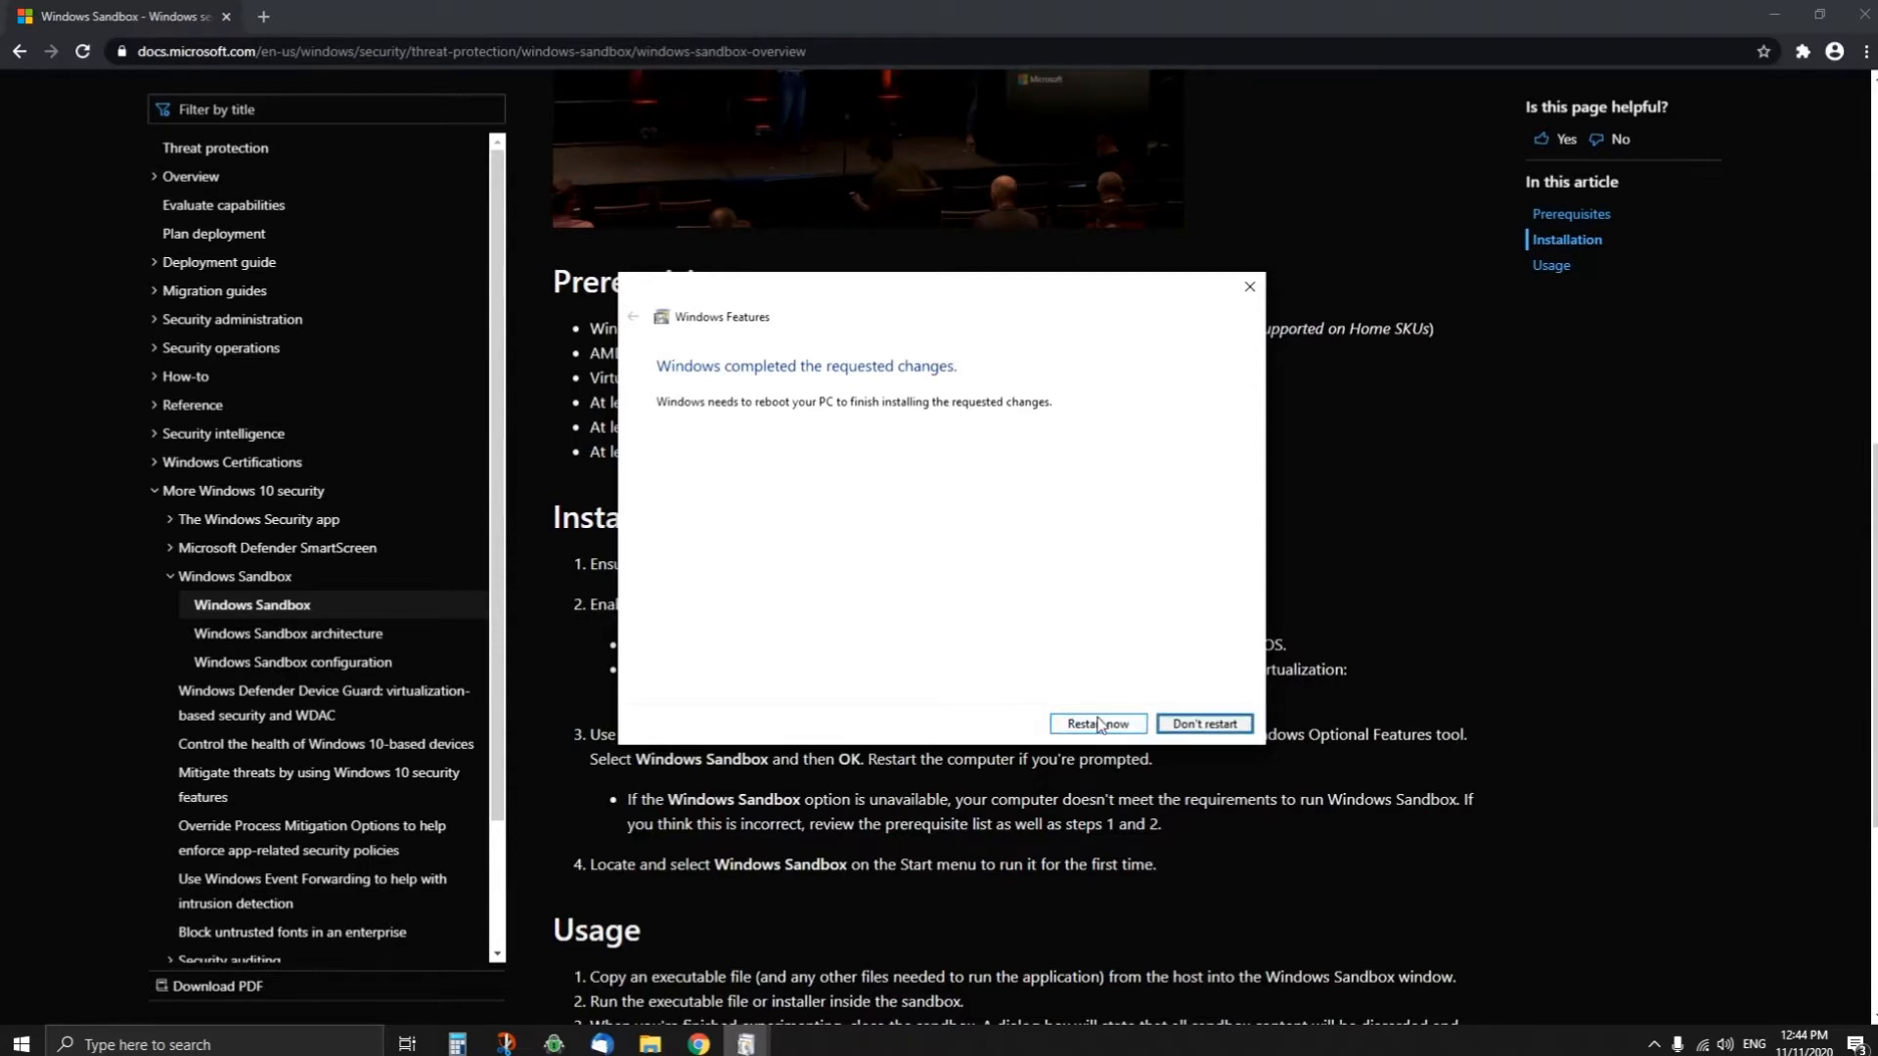
left_click(1393, 737)
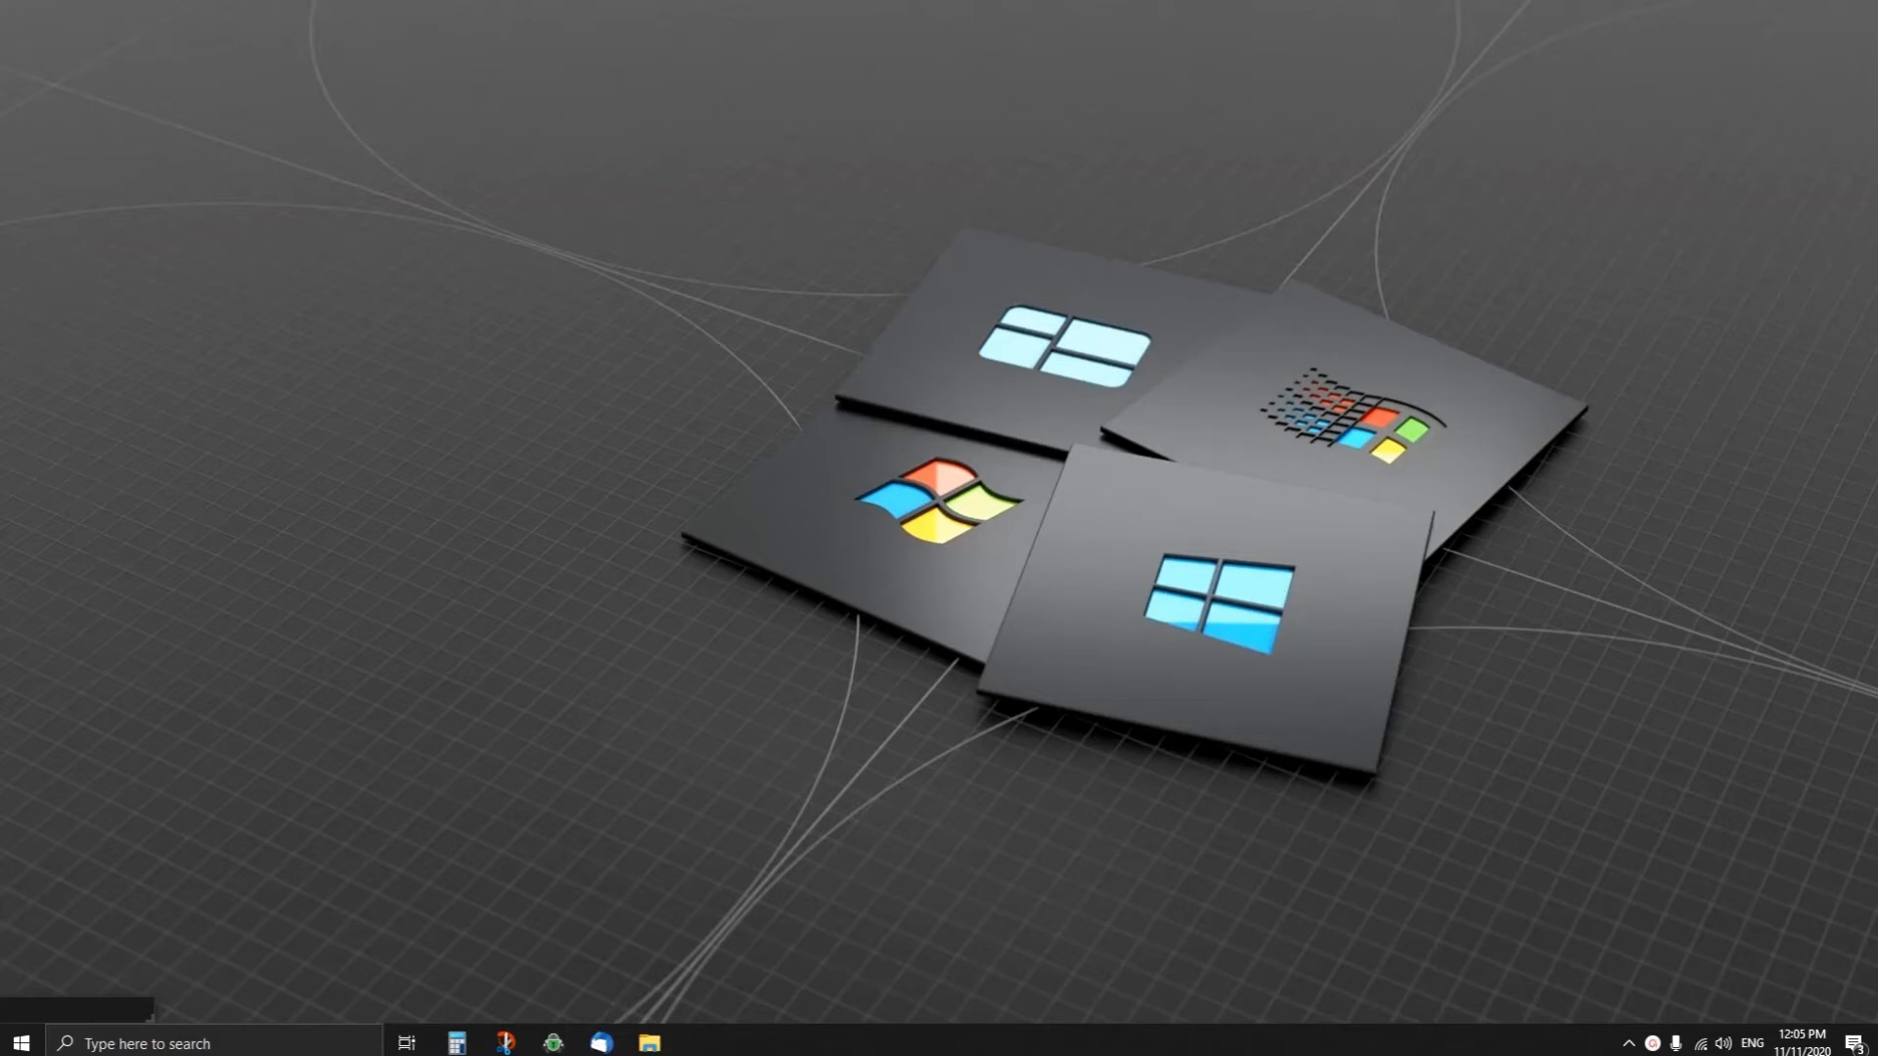
- Search Windows for "windows sa", launch Windows Sandbox and maximize its window
key("super+s")
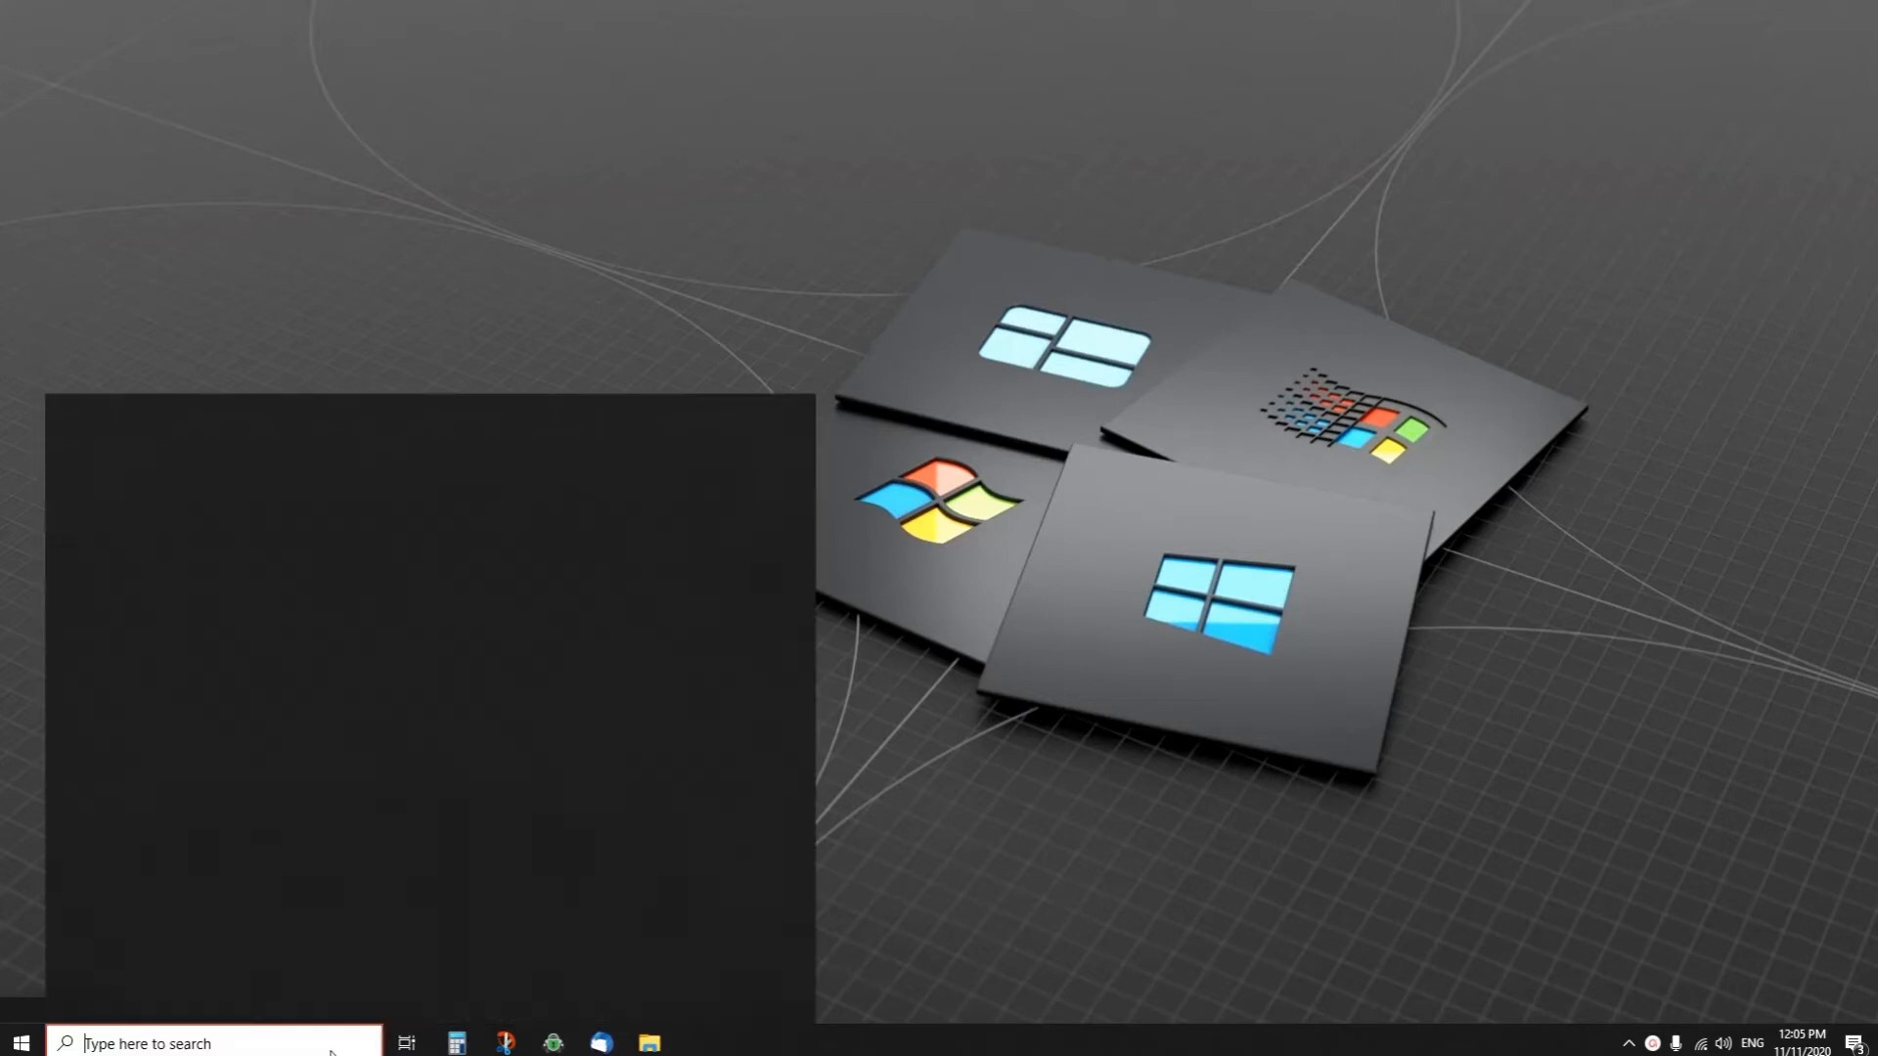
type("w")
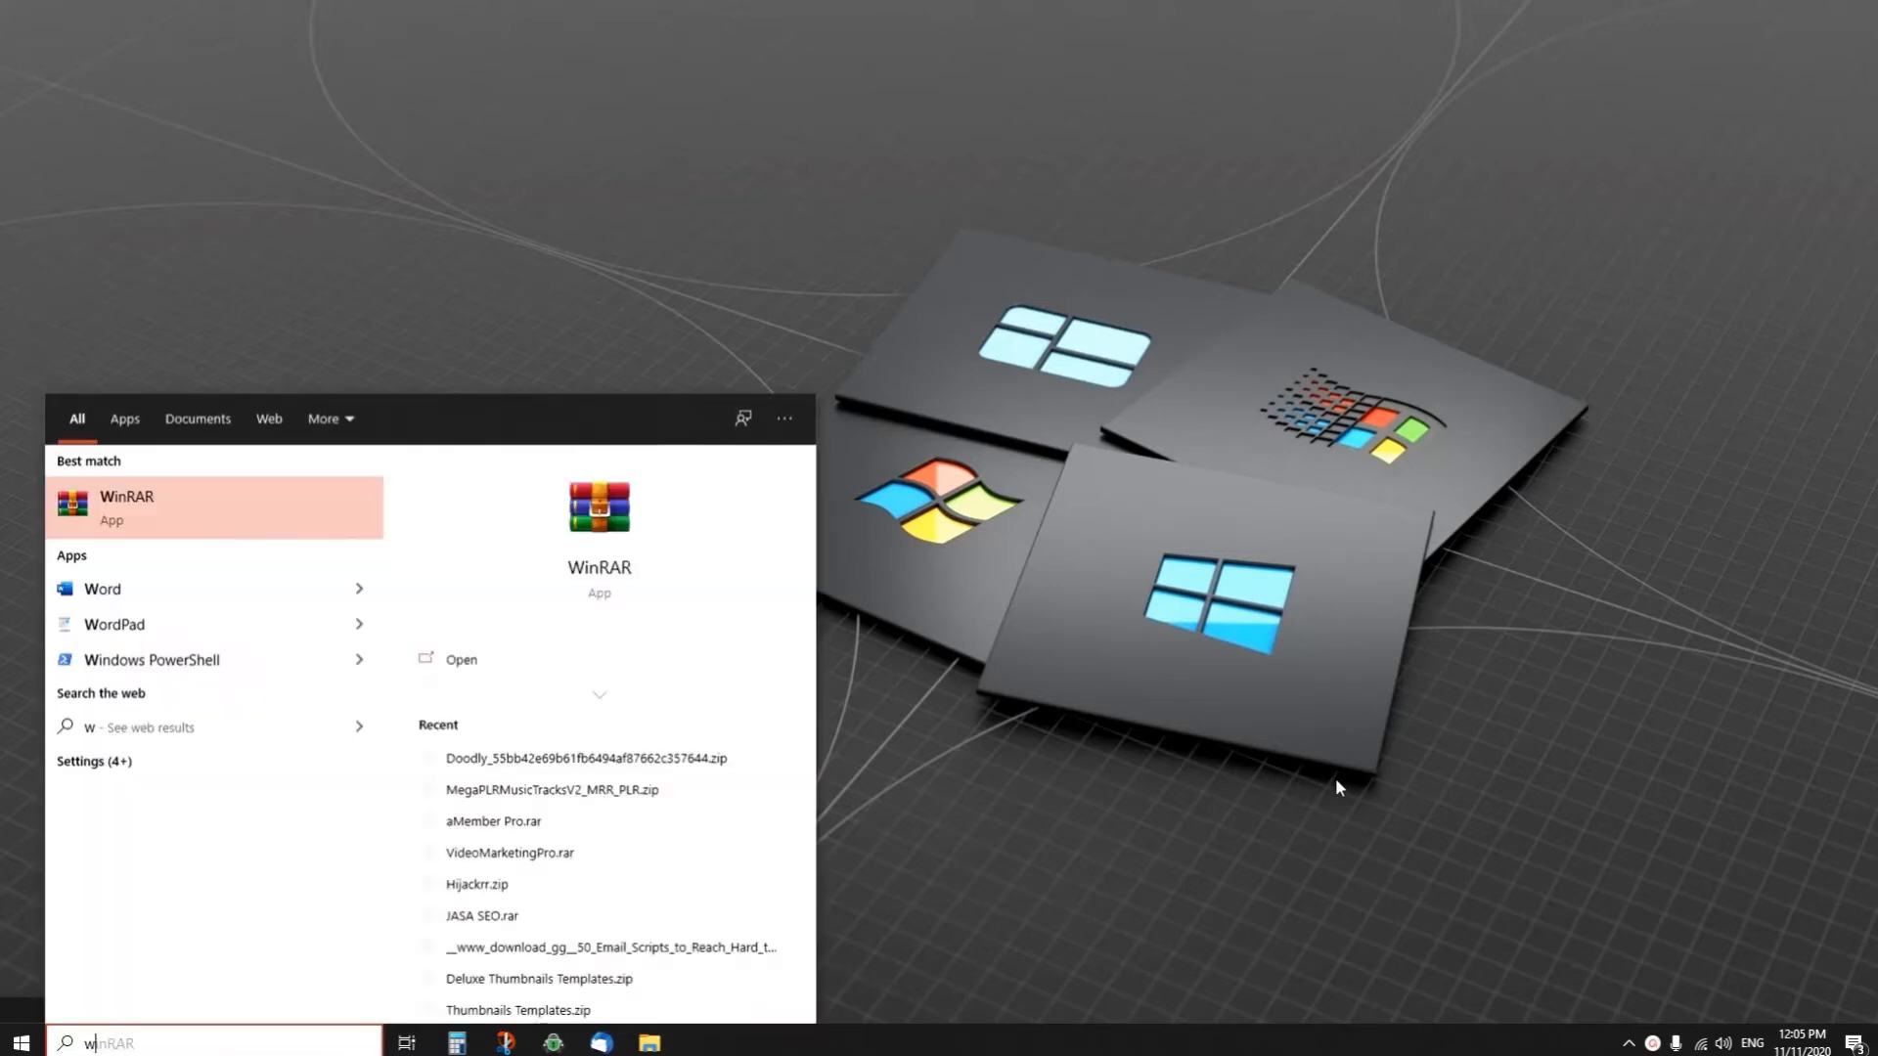
type("indo")
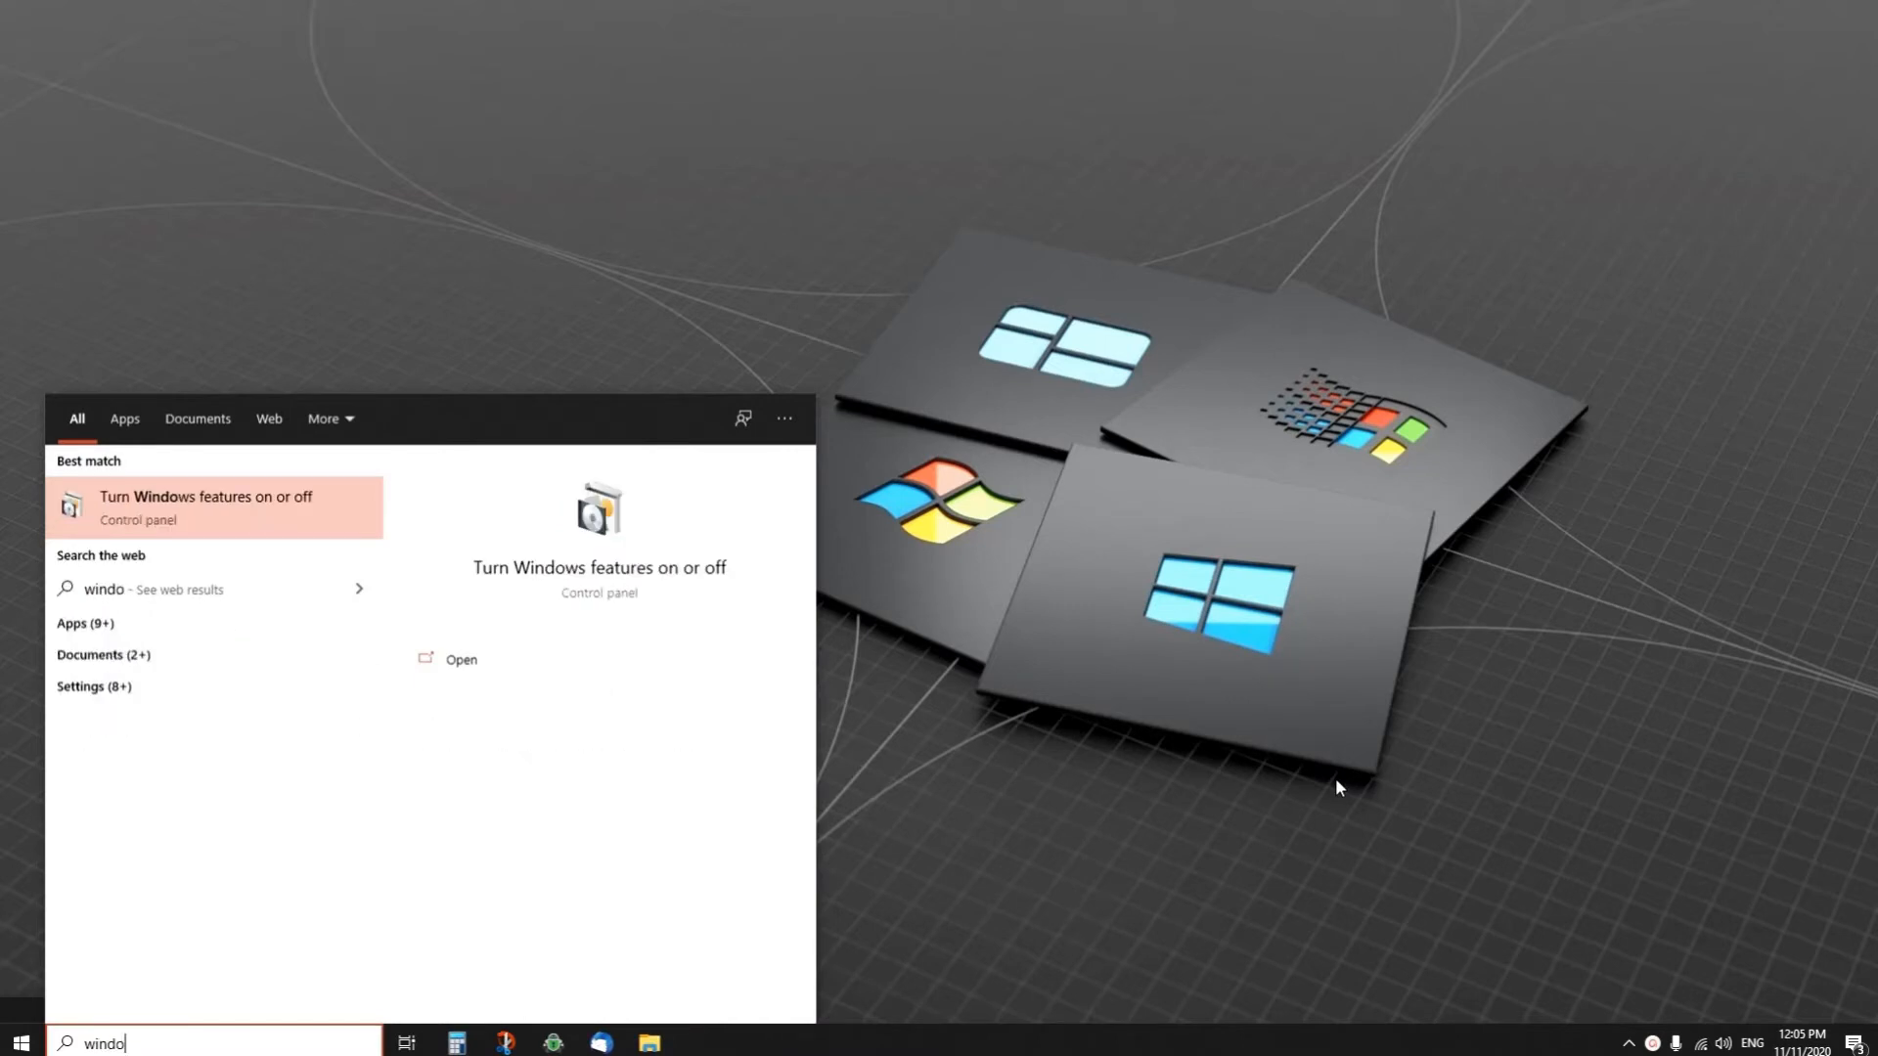
type("ws sa")
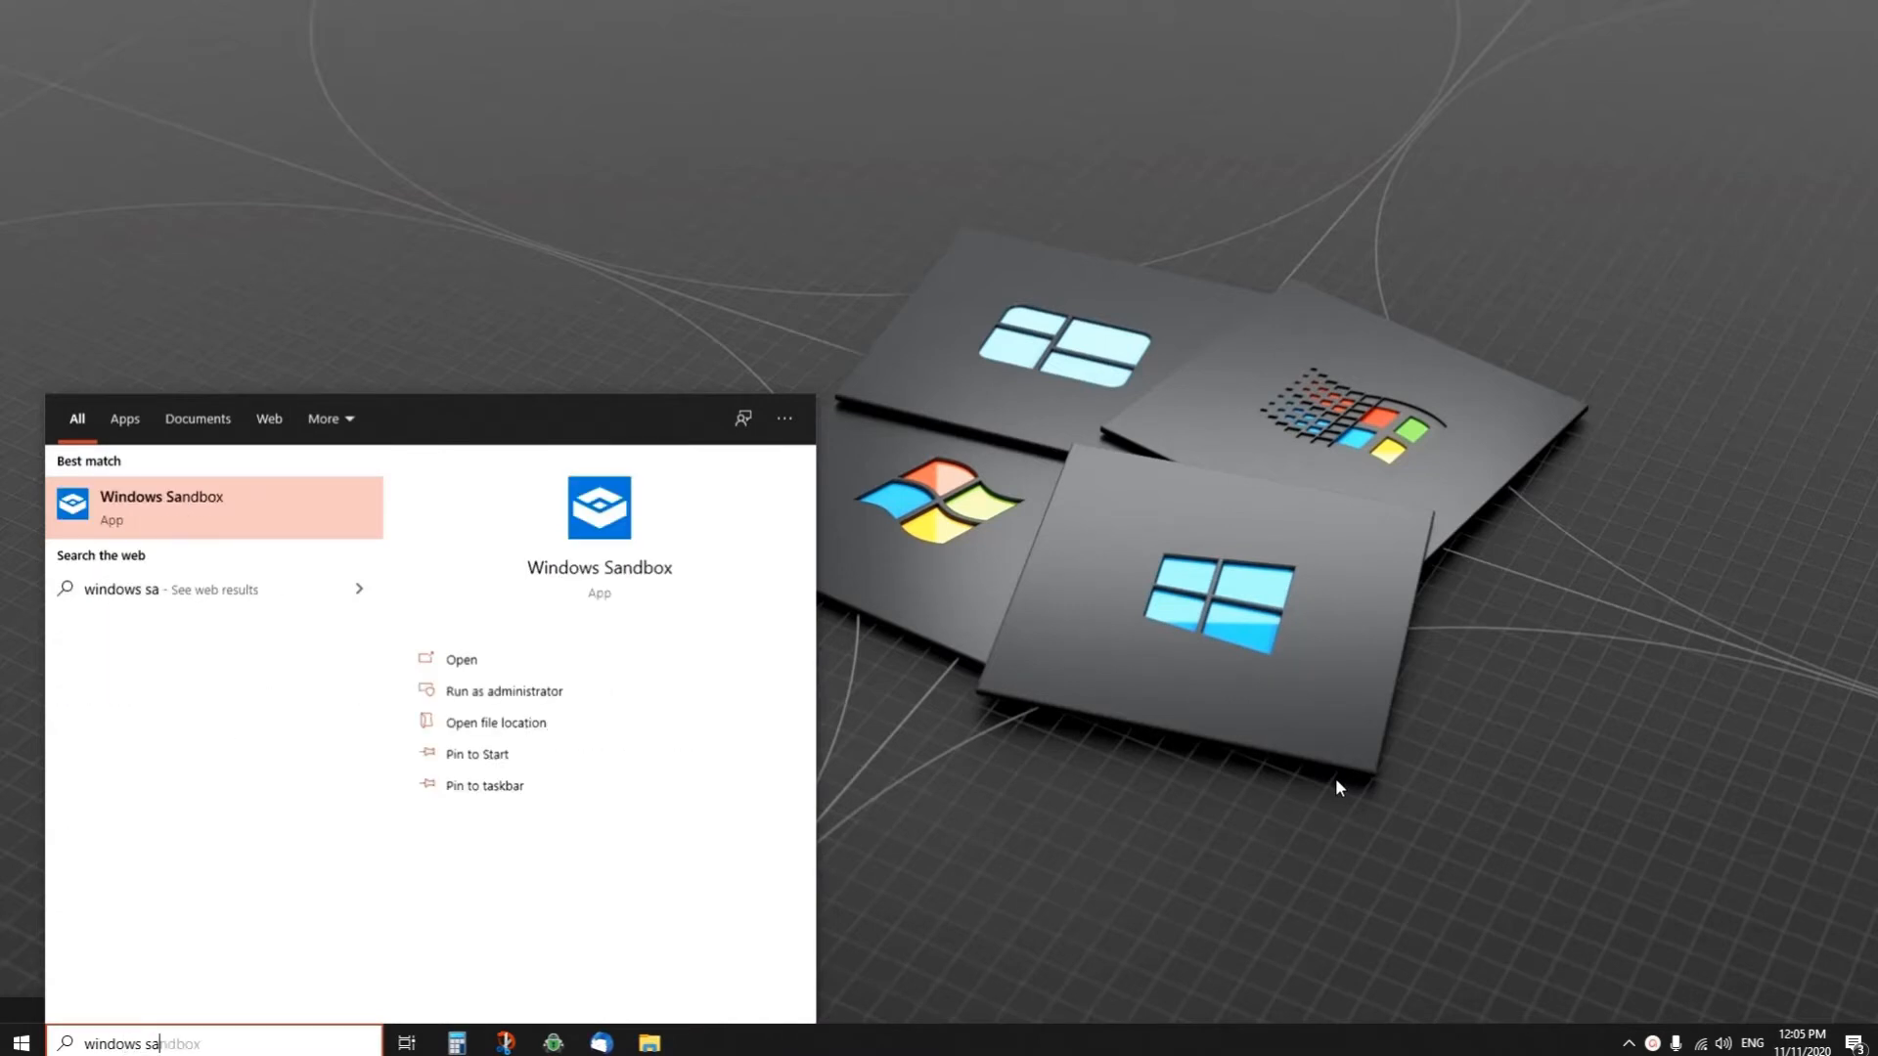
left_click(205, 530)
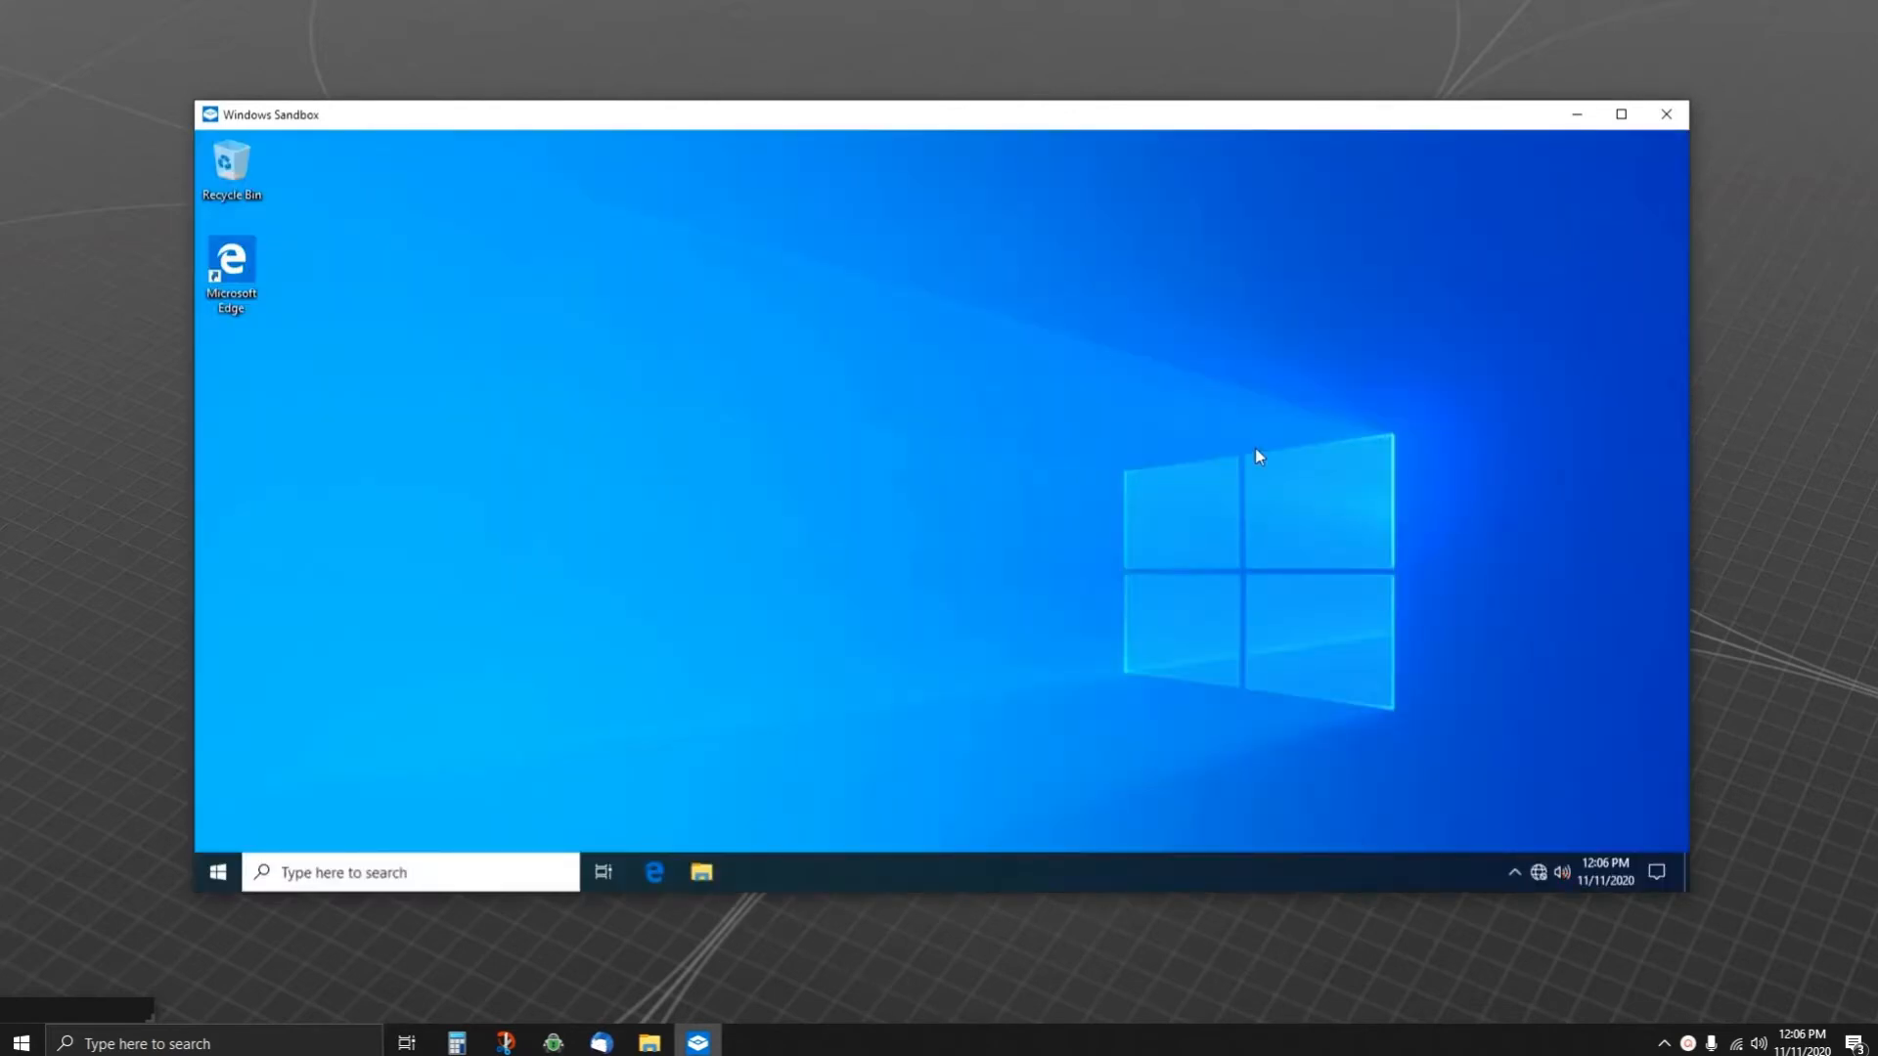
left_click(1621, 114)
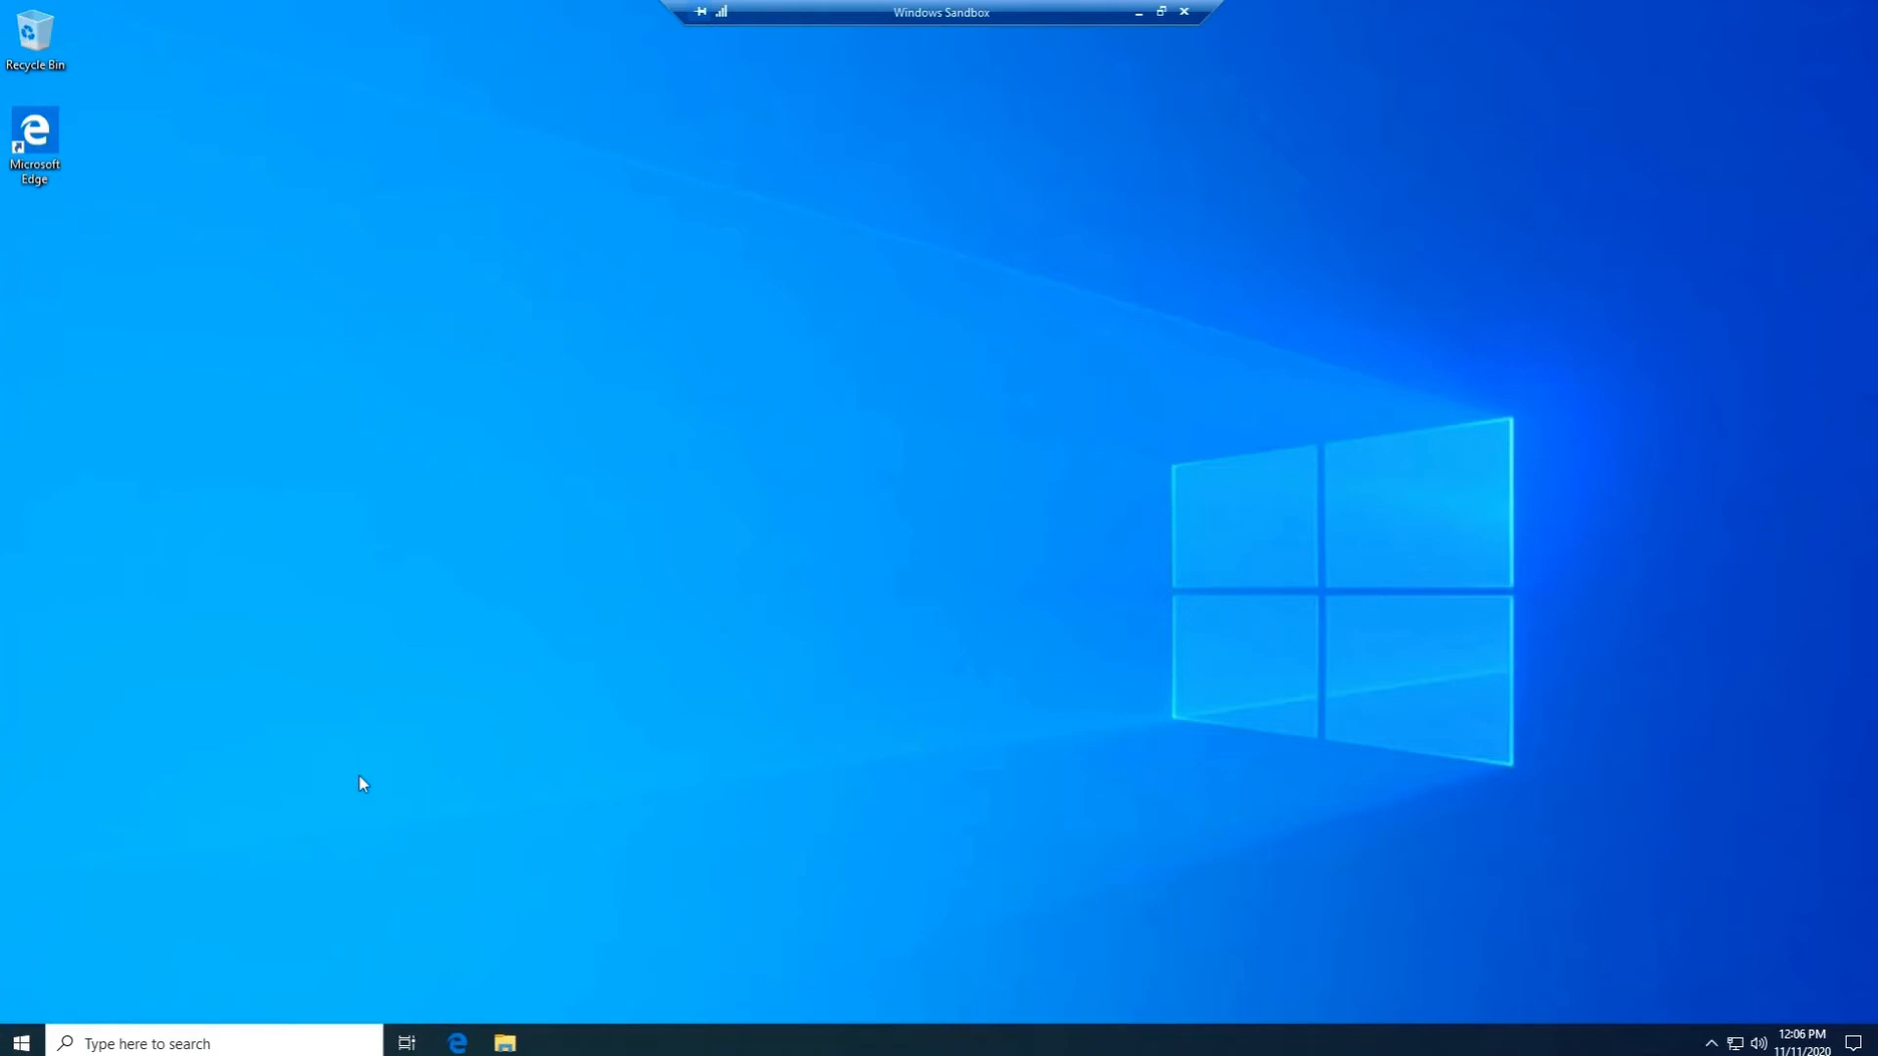
- Open Microsoft Edge and File Explorer inside the sandbox to inspect them, and close both including all Edge tabs
left_click(459, 1043)
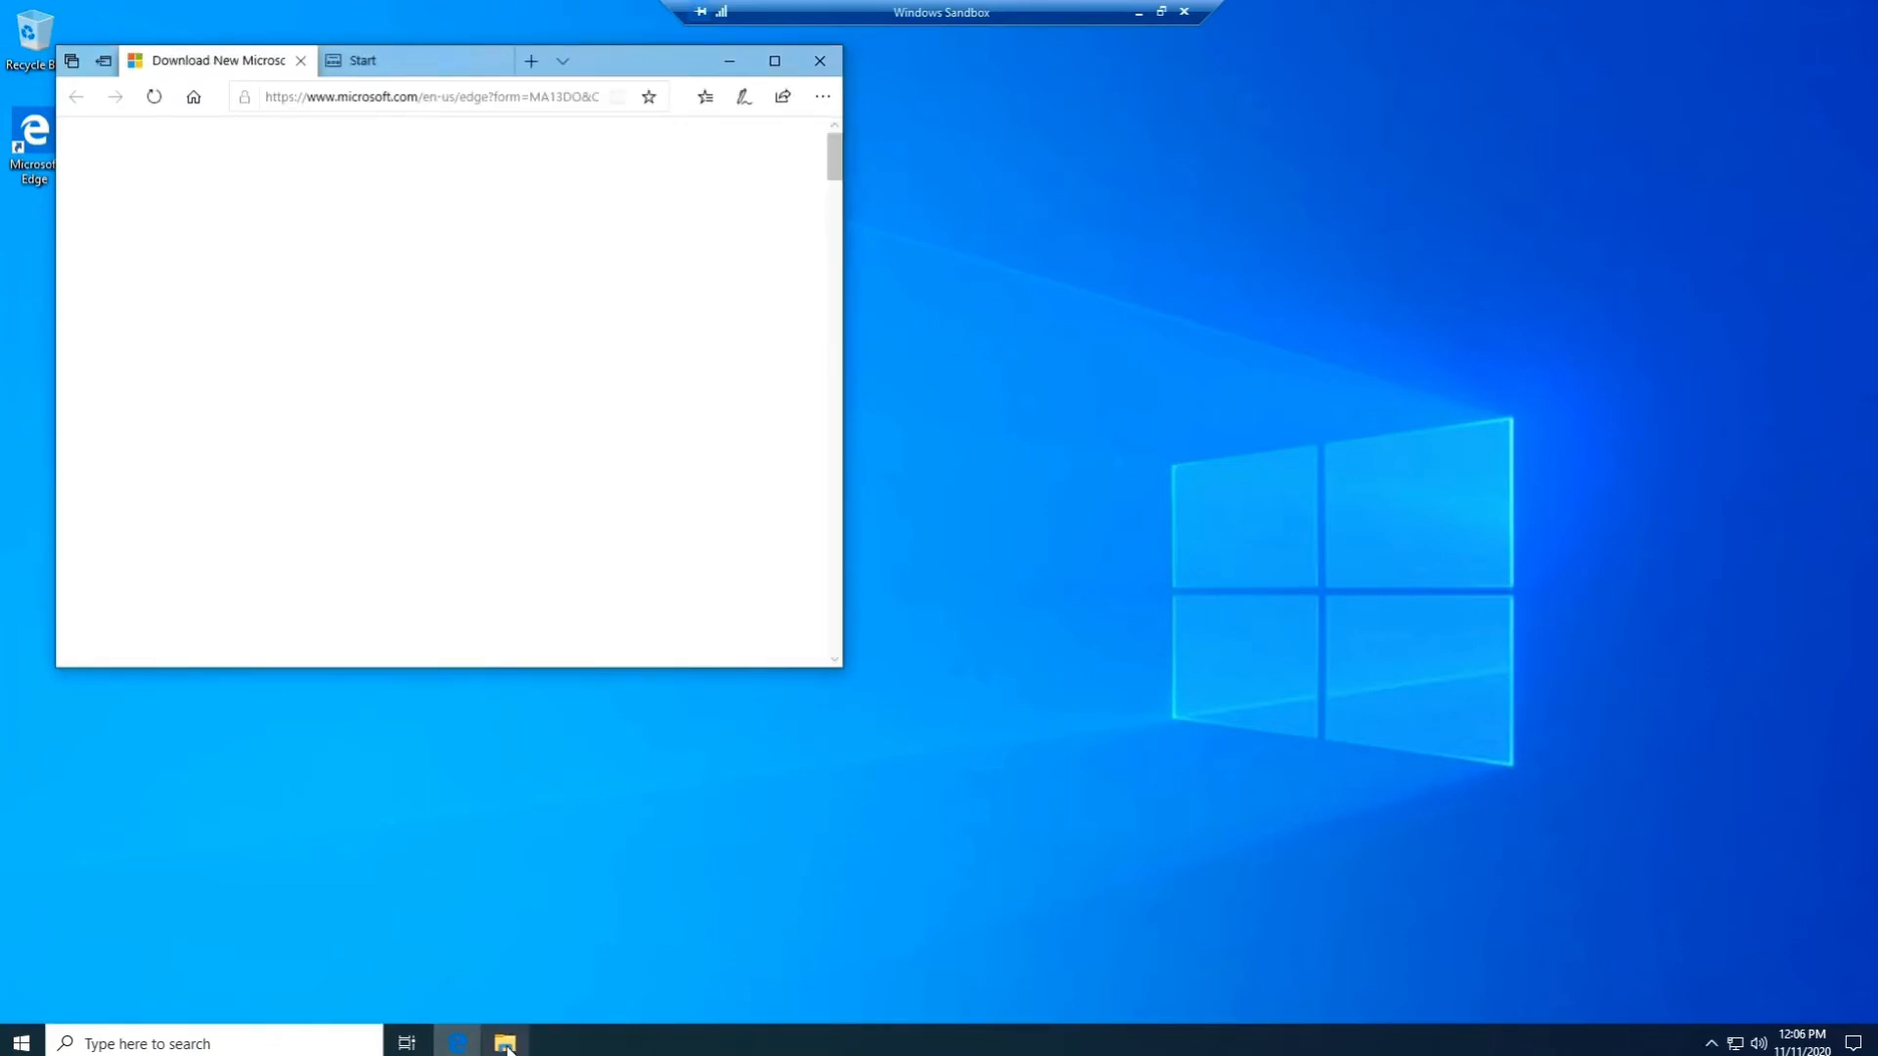
left_click(505, 1044)
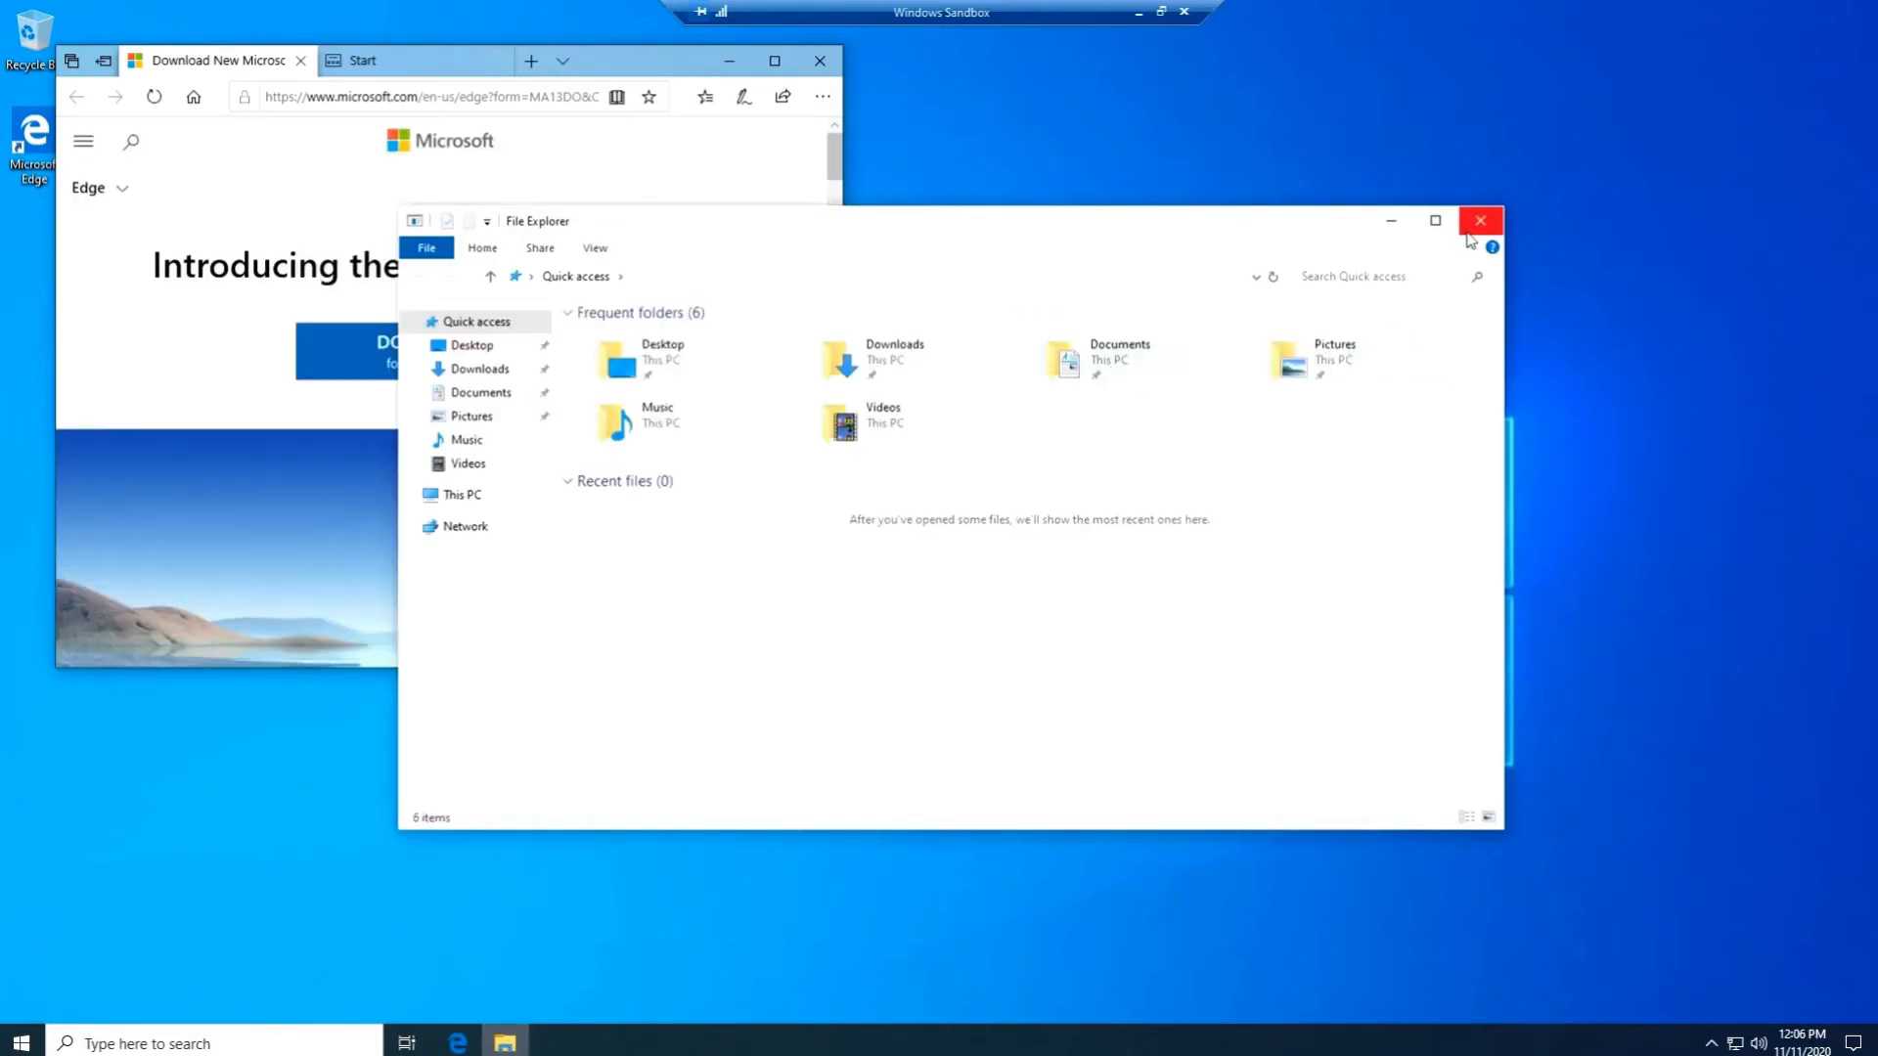
left_click(1471, 231)
left_click(820, 61)
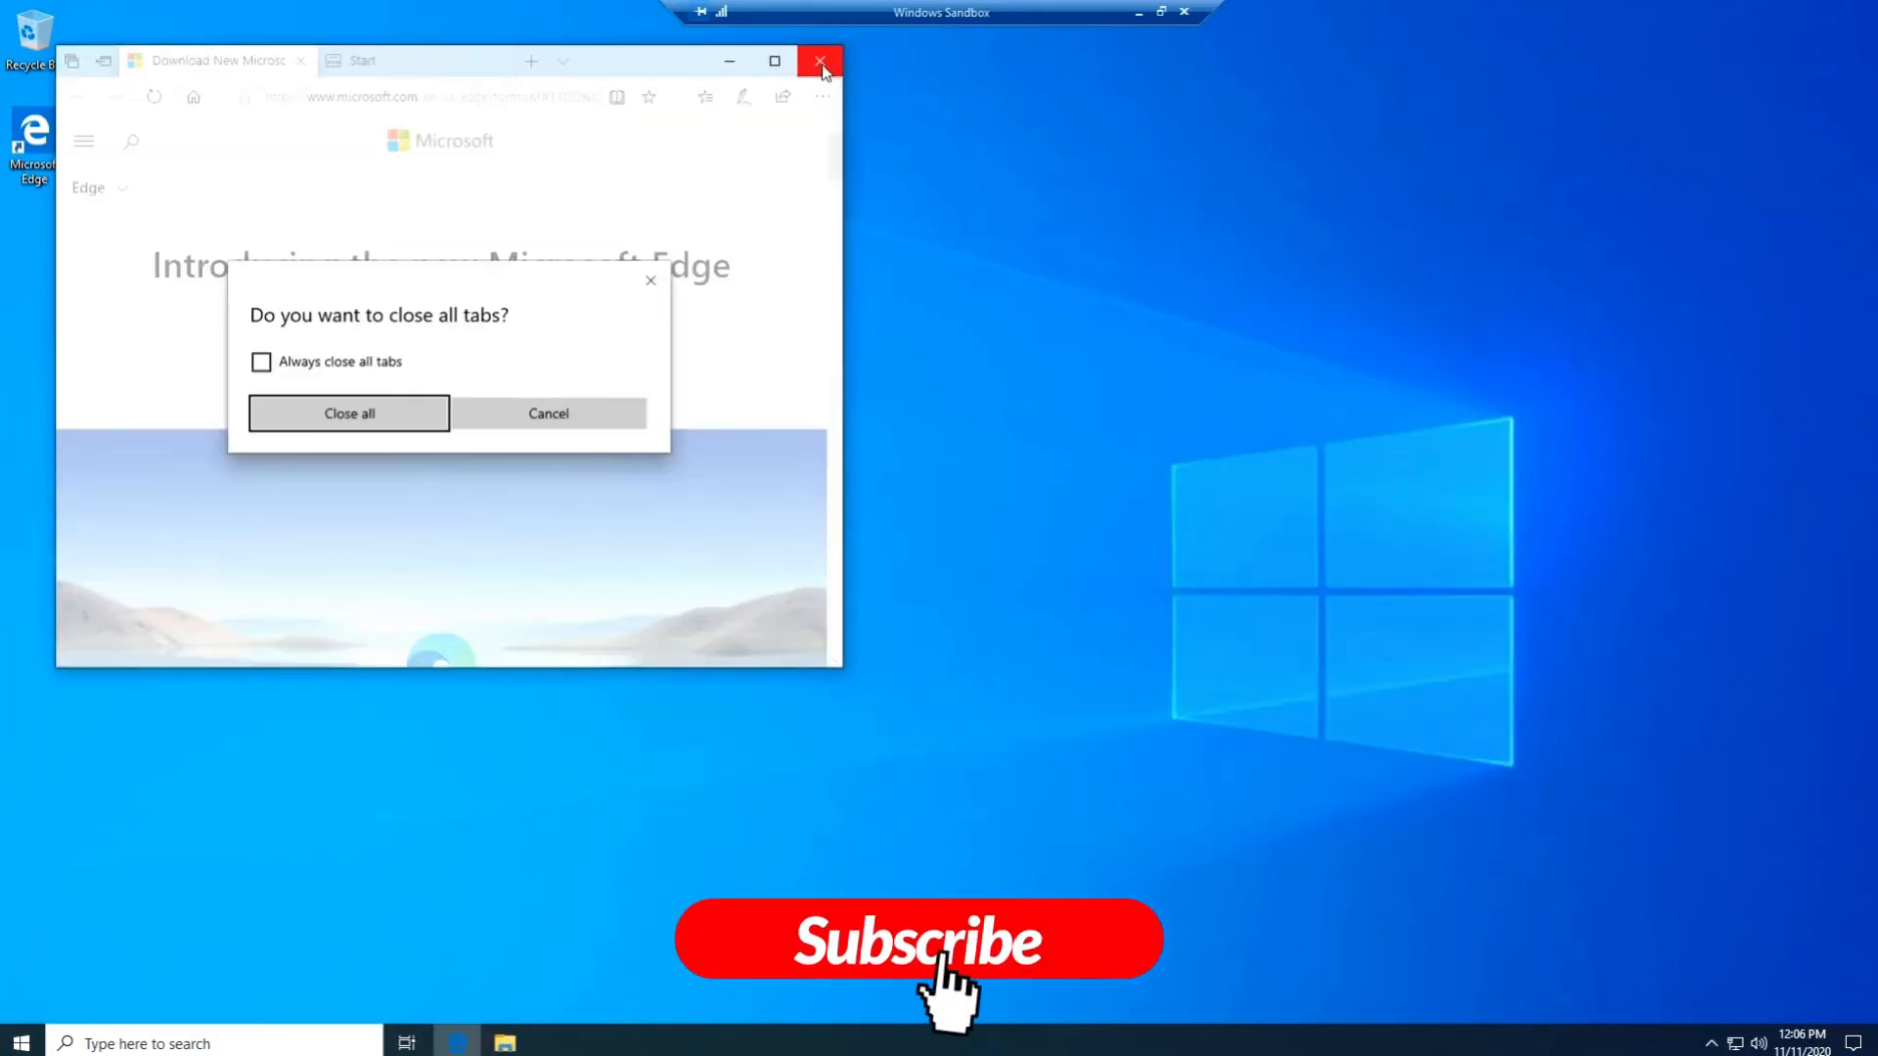
left_click(381, 414)
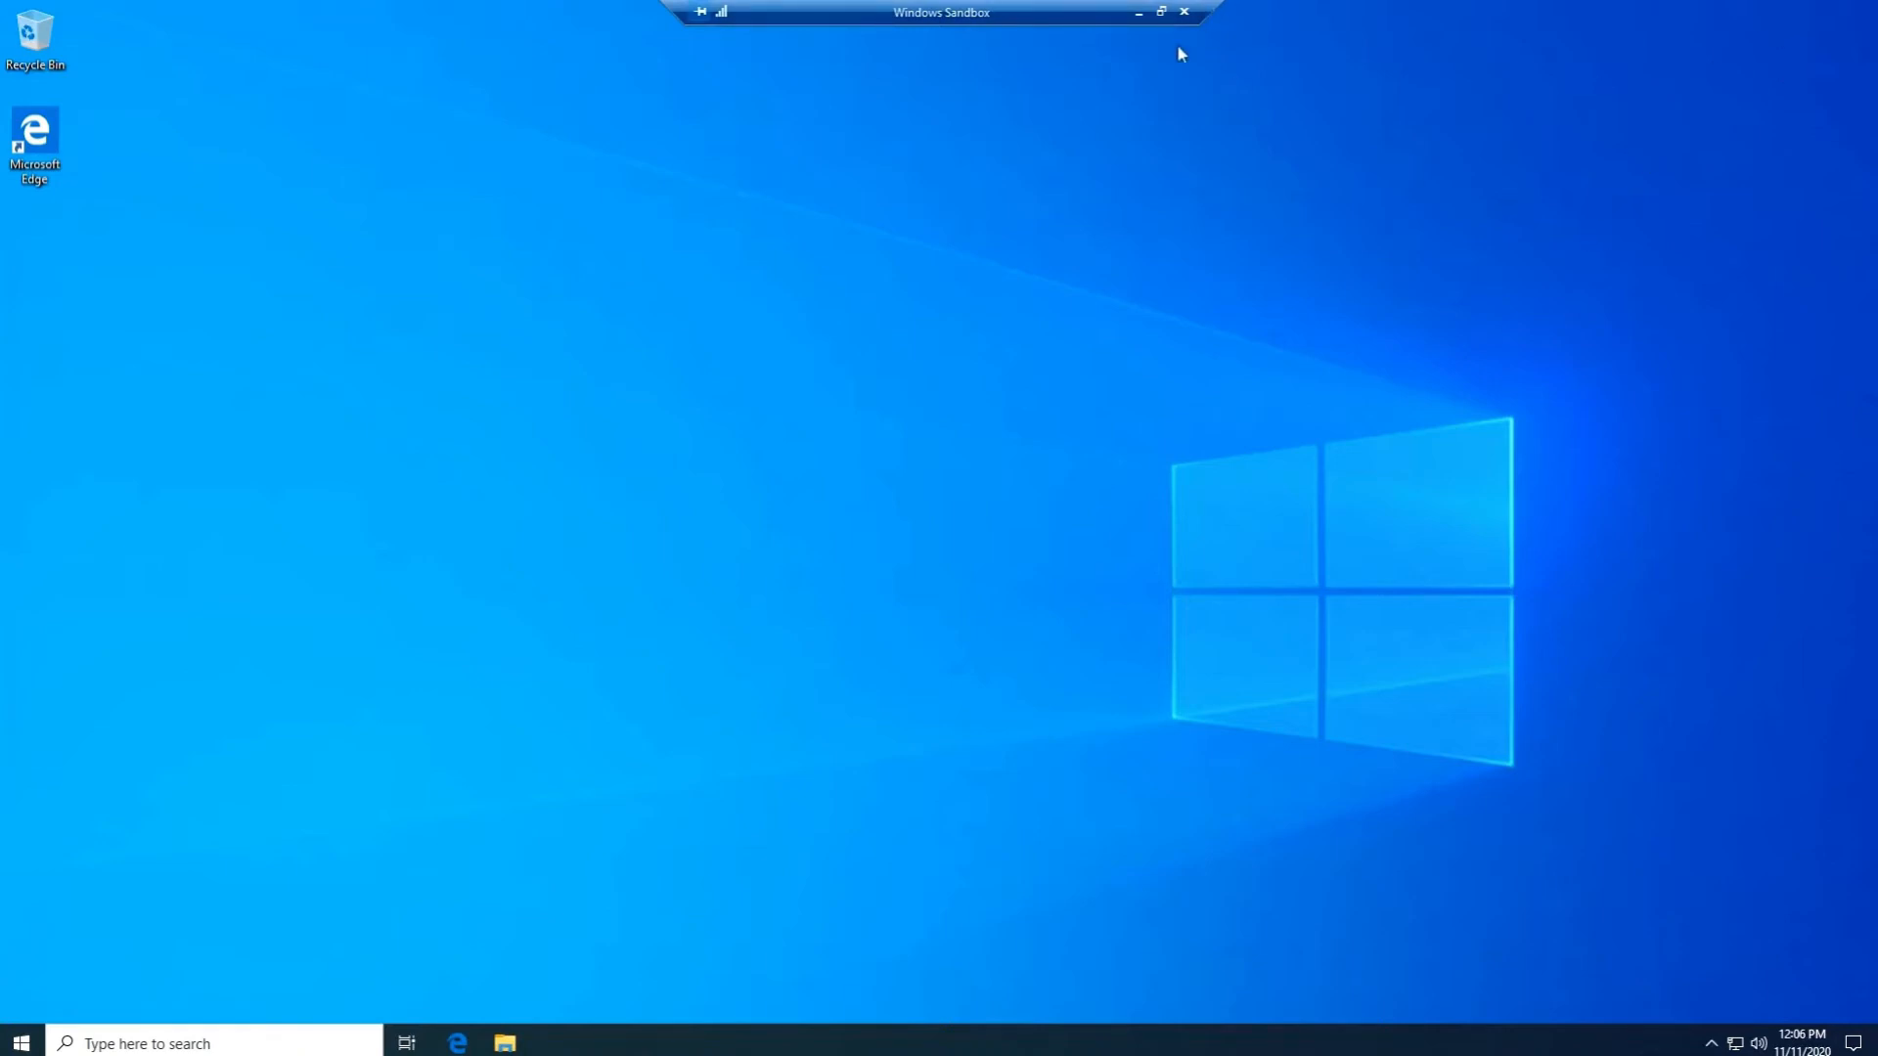
- Restore the sandbox to a smaller window and bring up the TEST folder on the host PC
left_click(1161, 11)
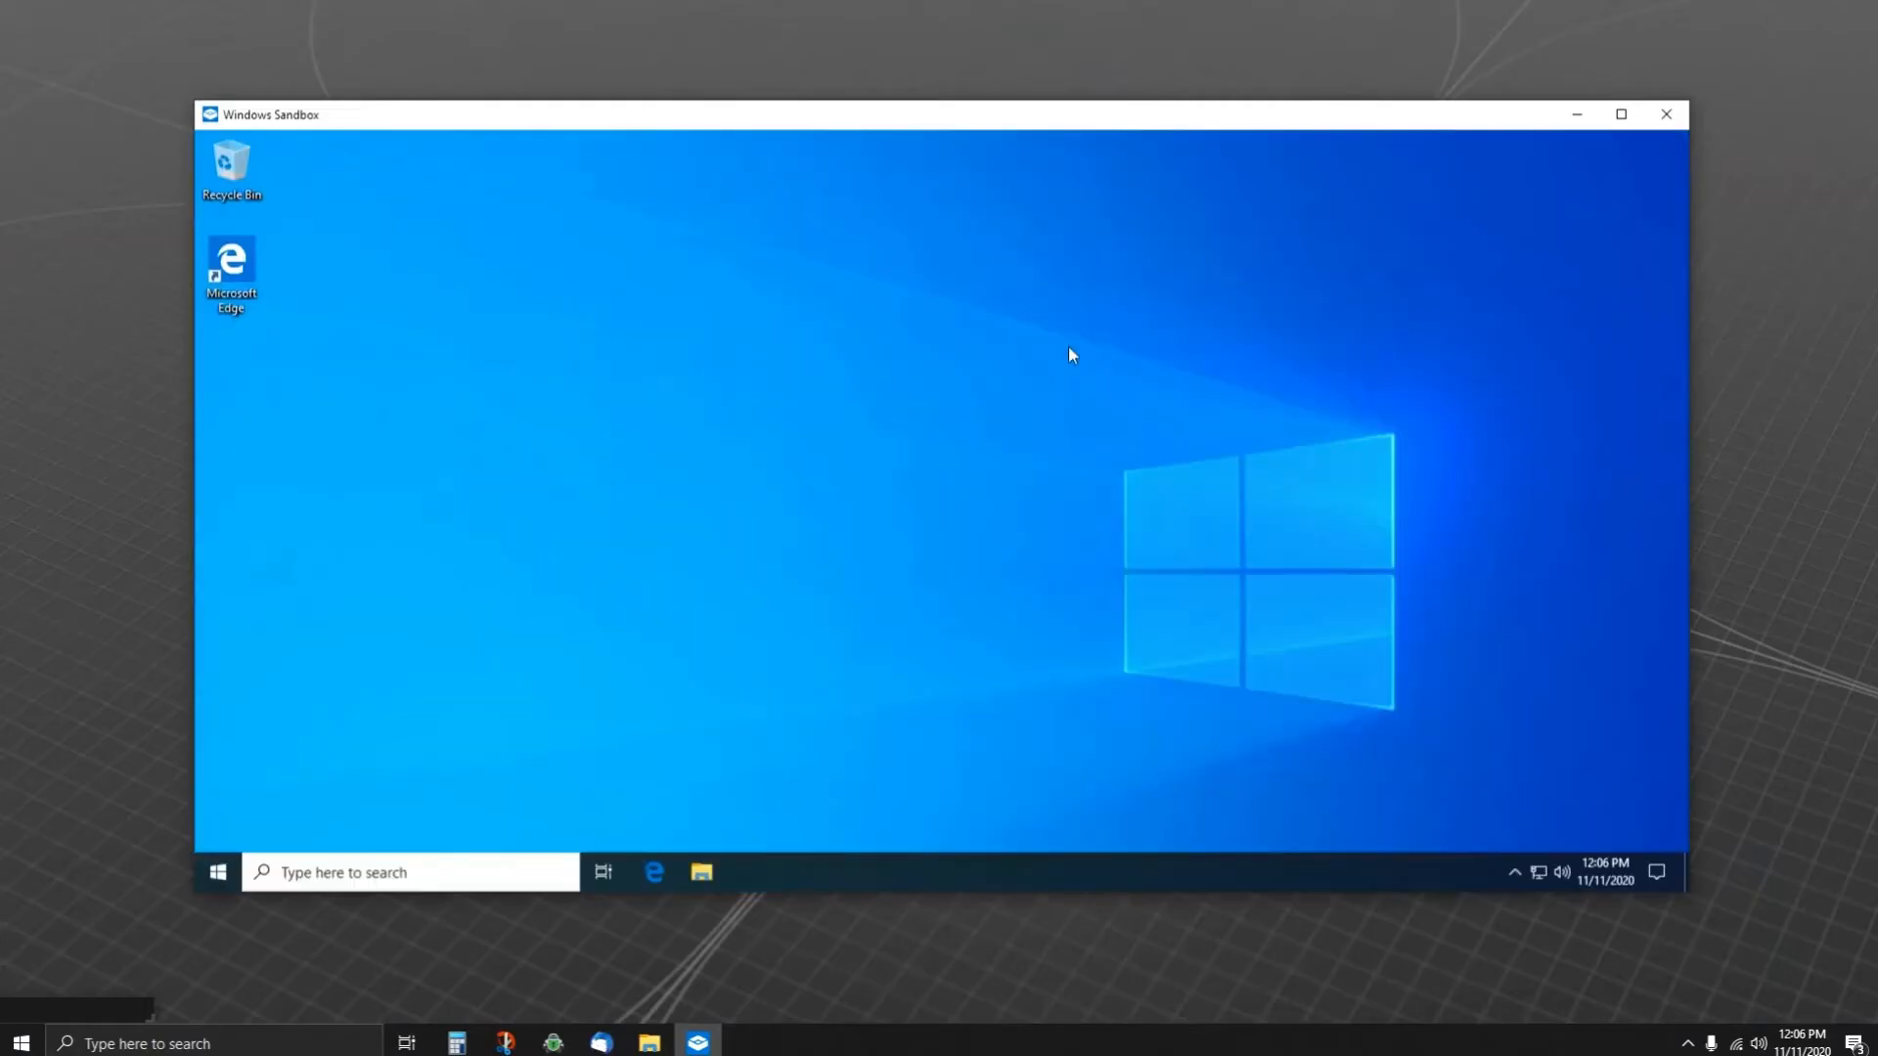
mouse_move(651, 1044)
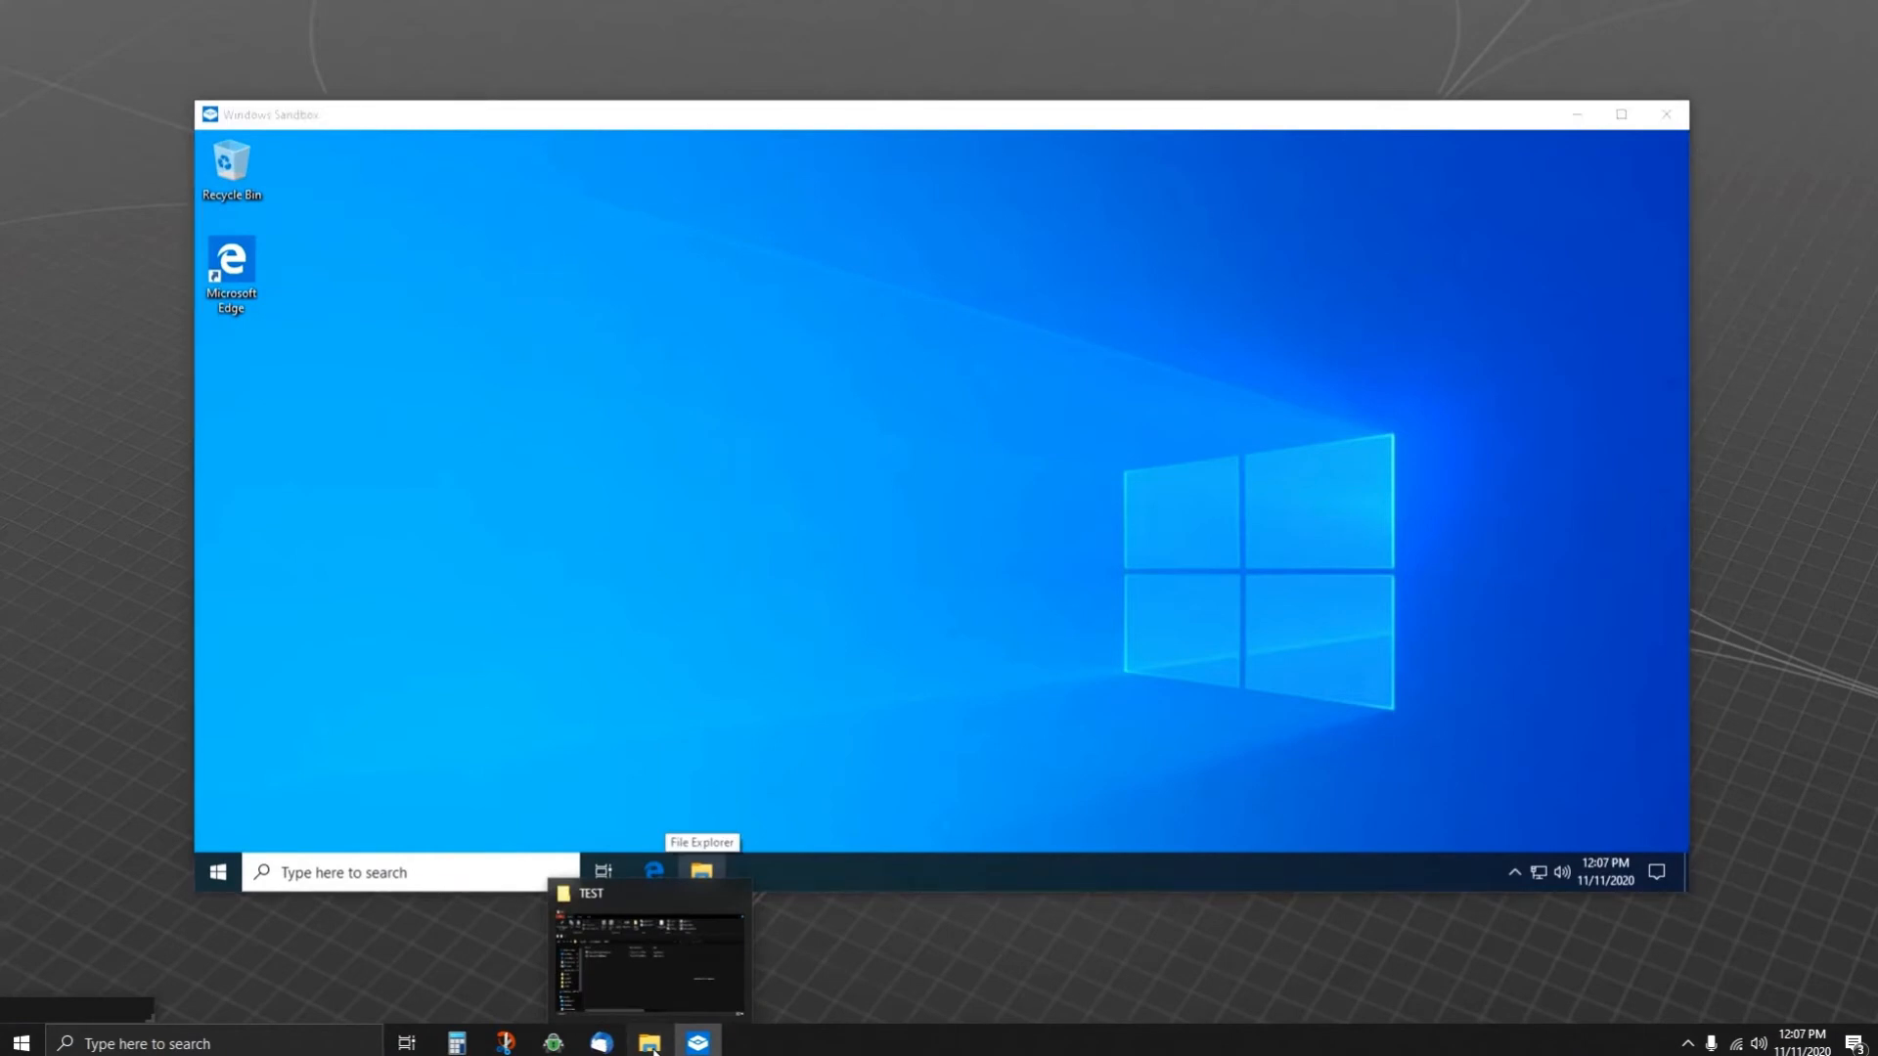
left_click(654, 1048)
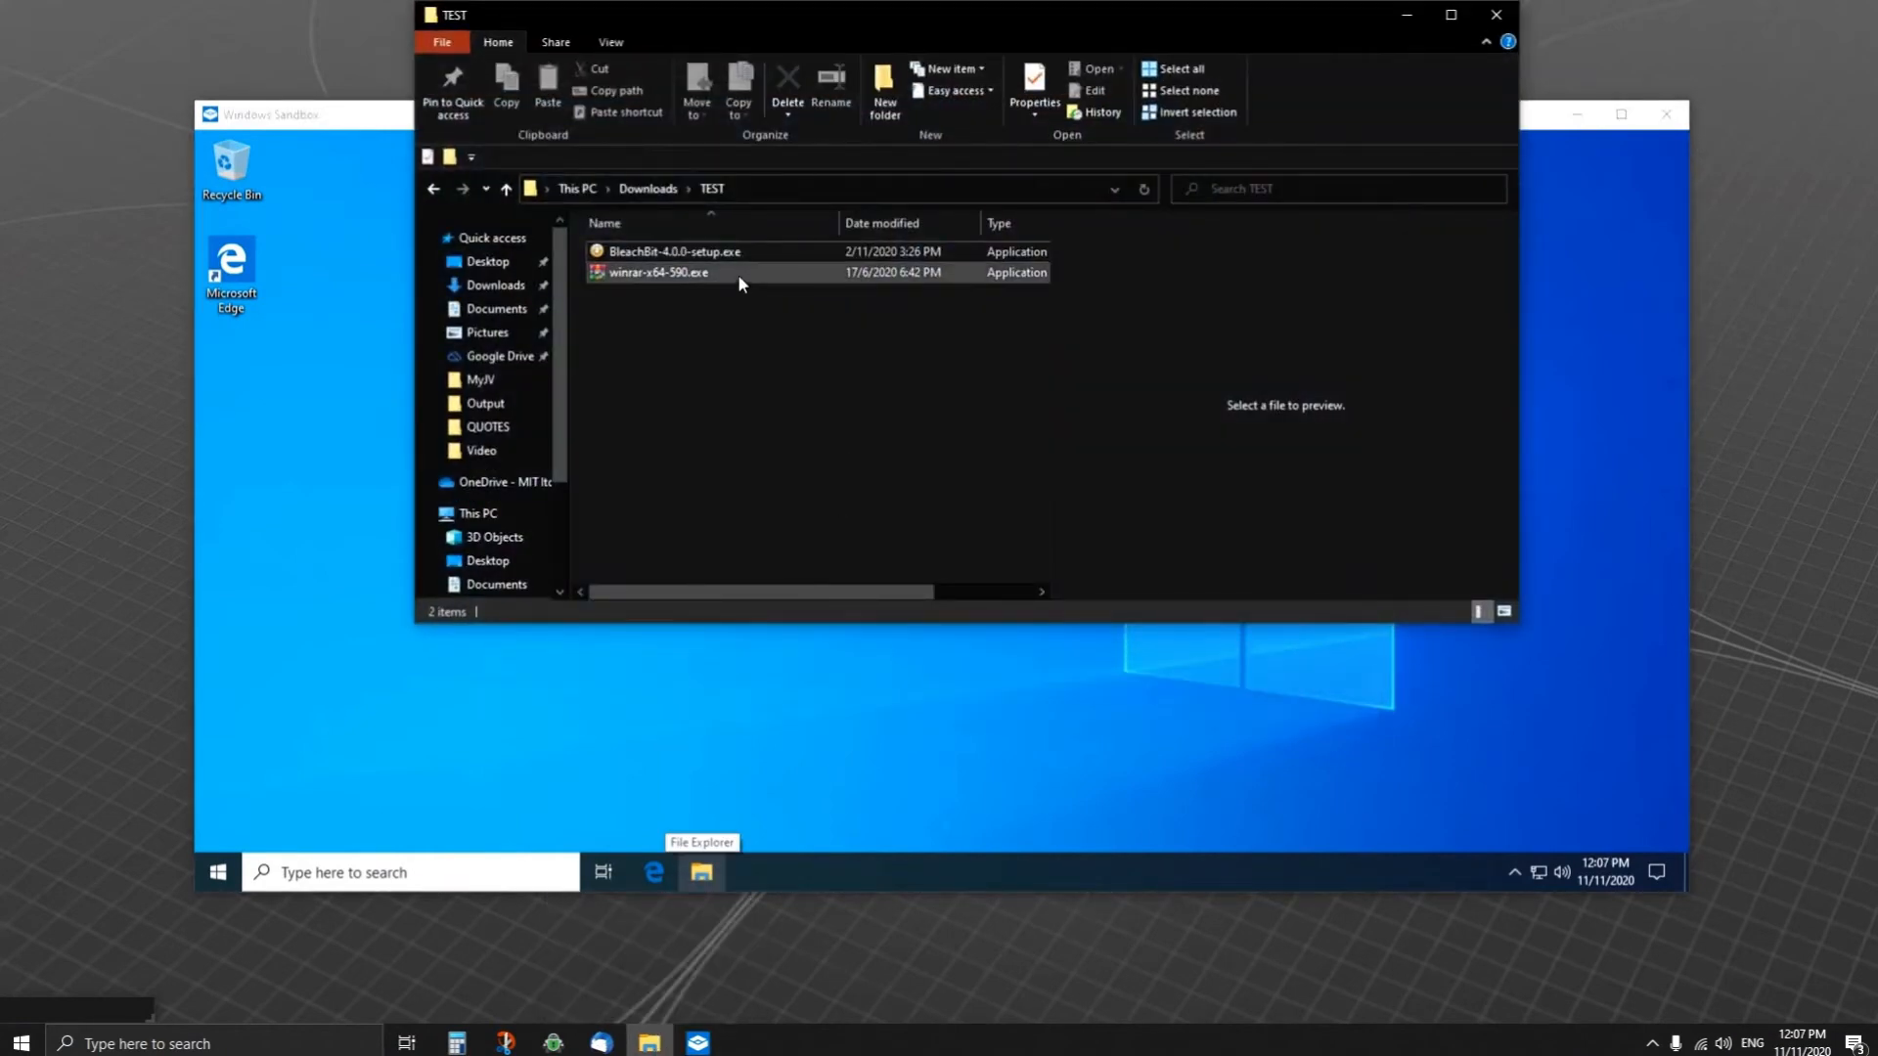
- Copy BleachBit-4.0.0-setup.exe from the host's TEST folder and paste it onto the sandbox desktop
mouse_move(738, 279)
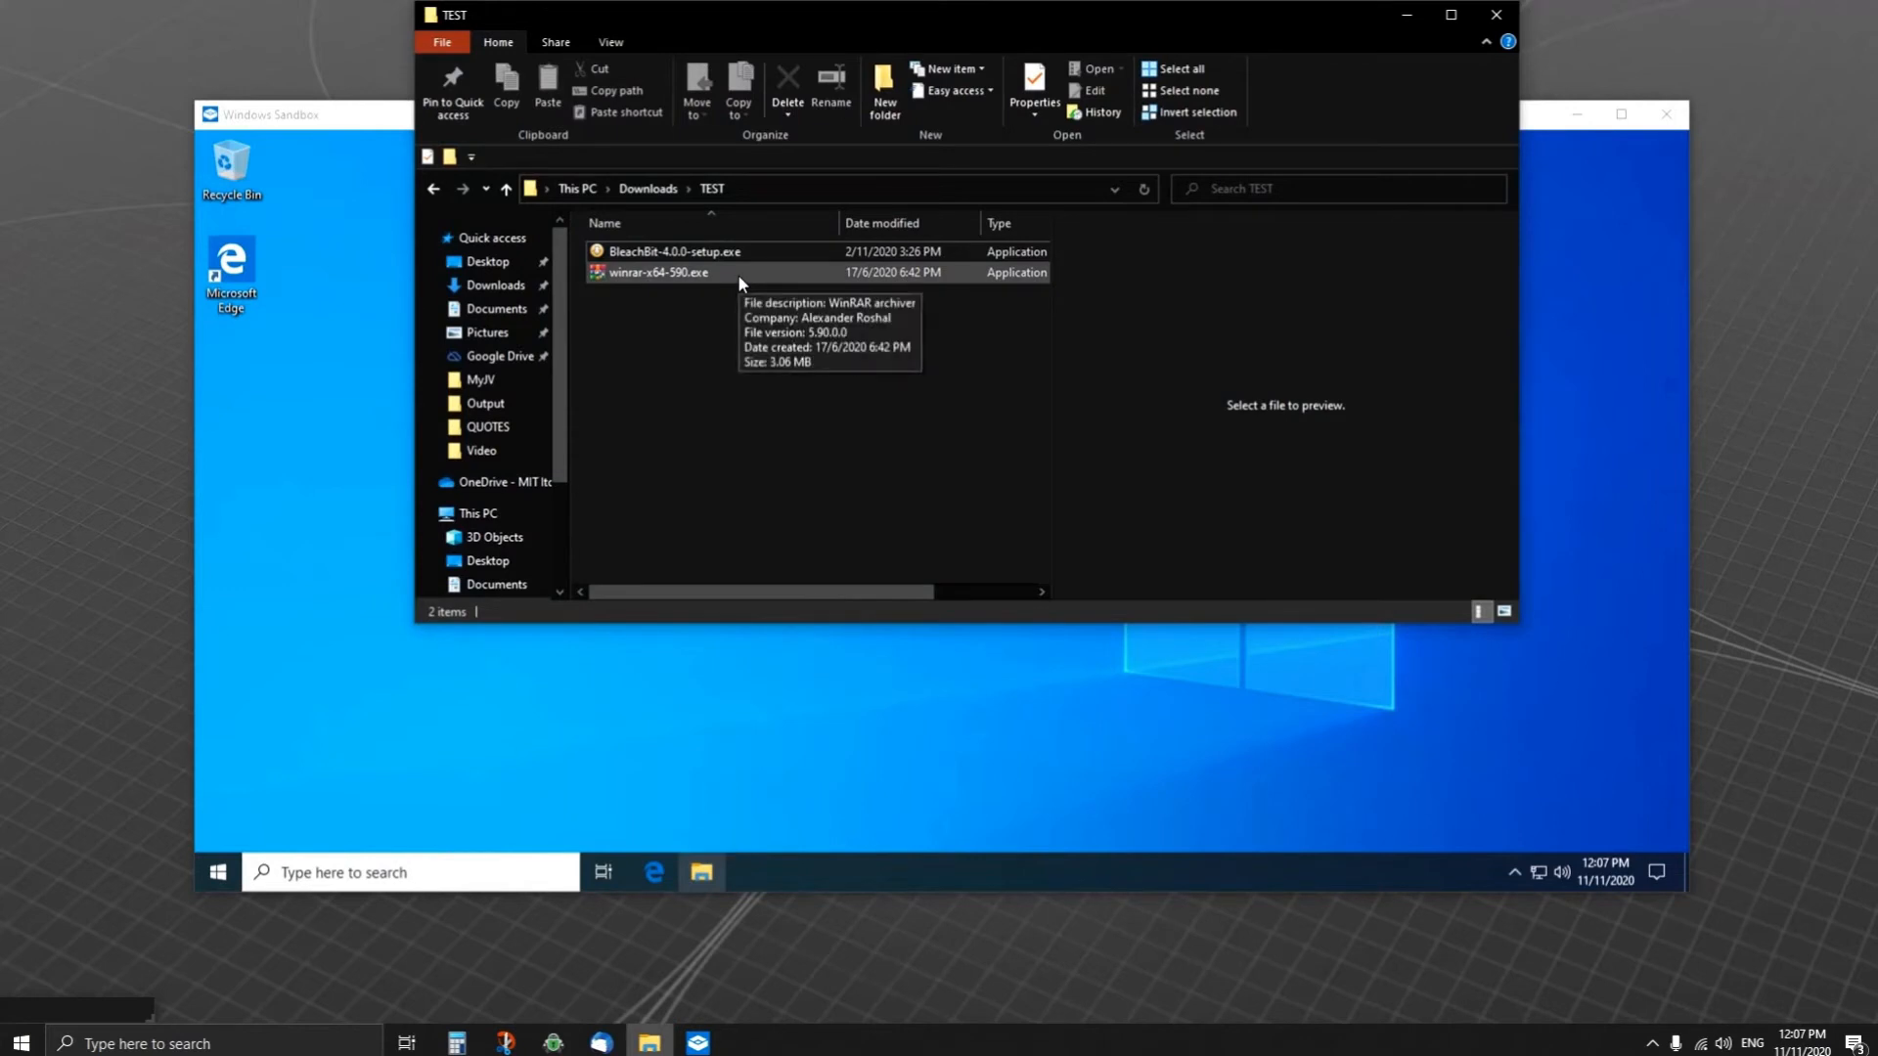
left_click(740, 253)
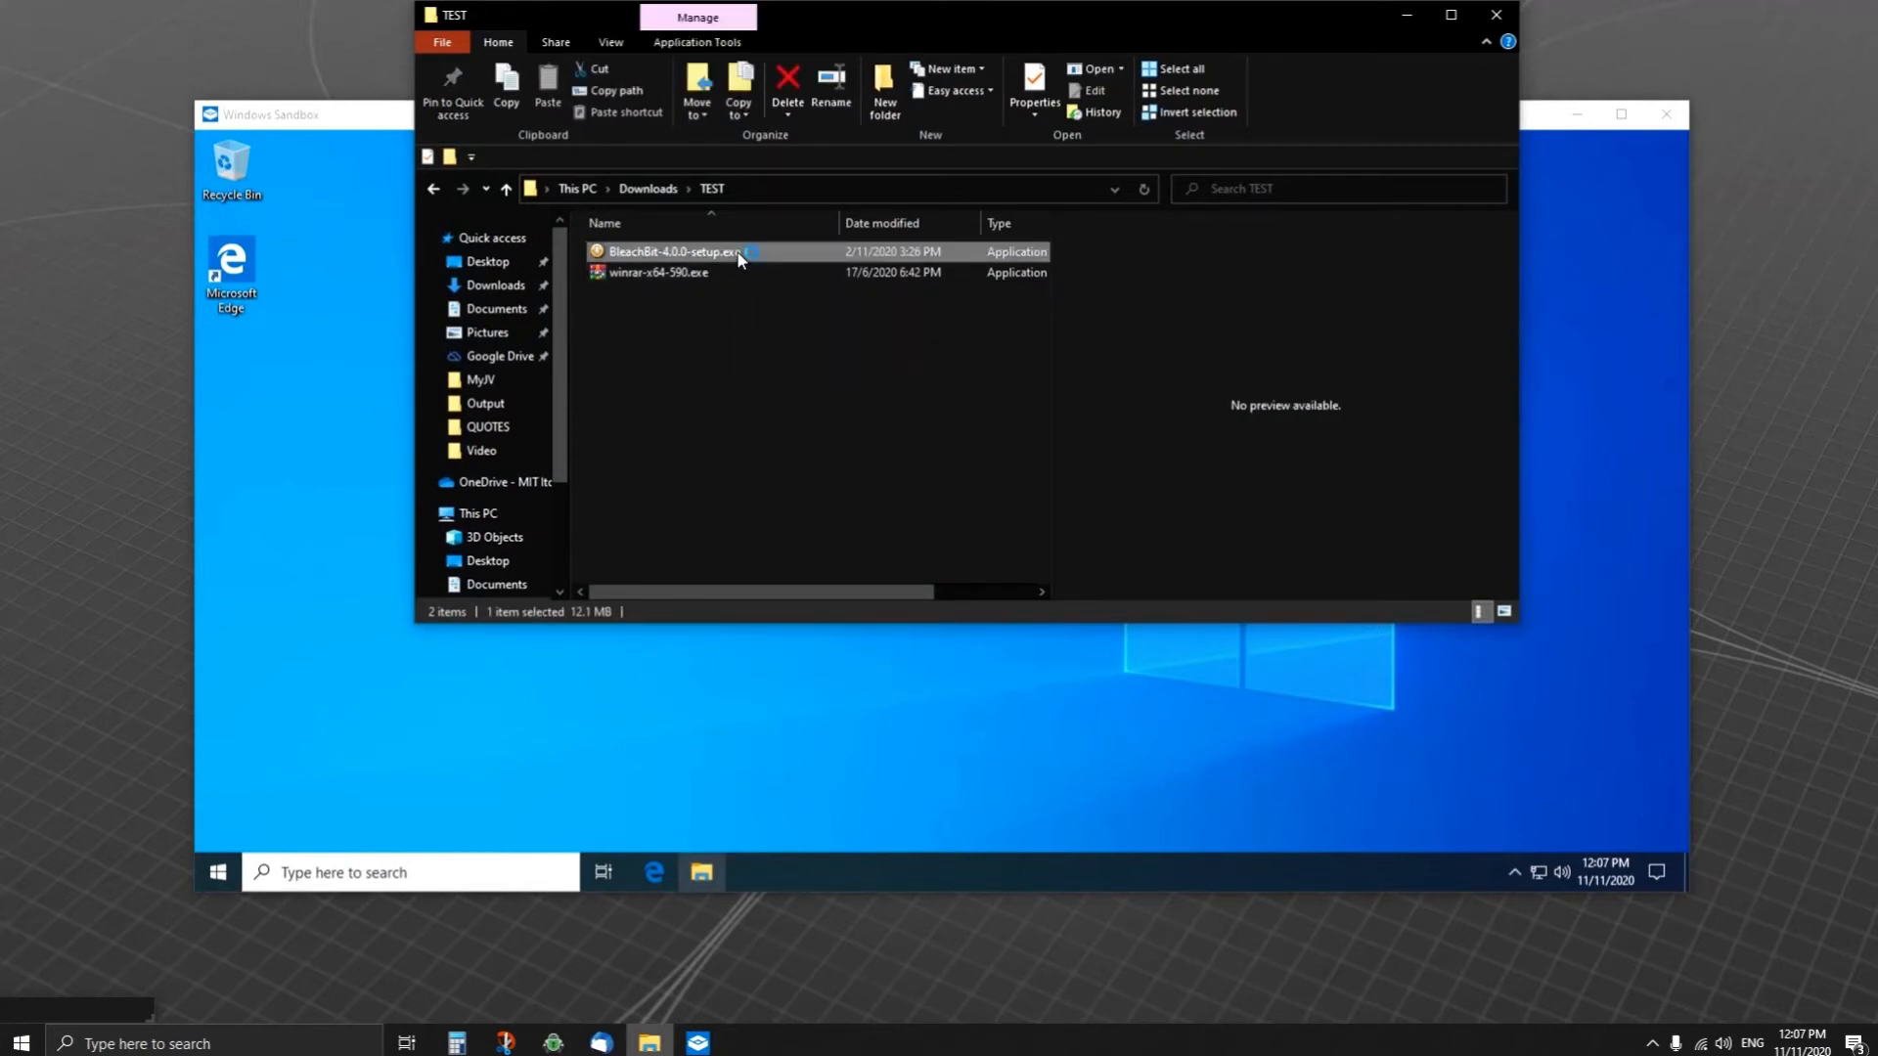
right_click(739, 257)
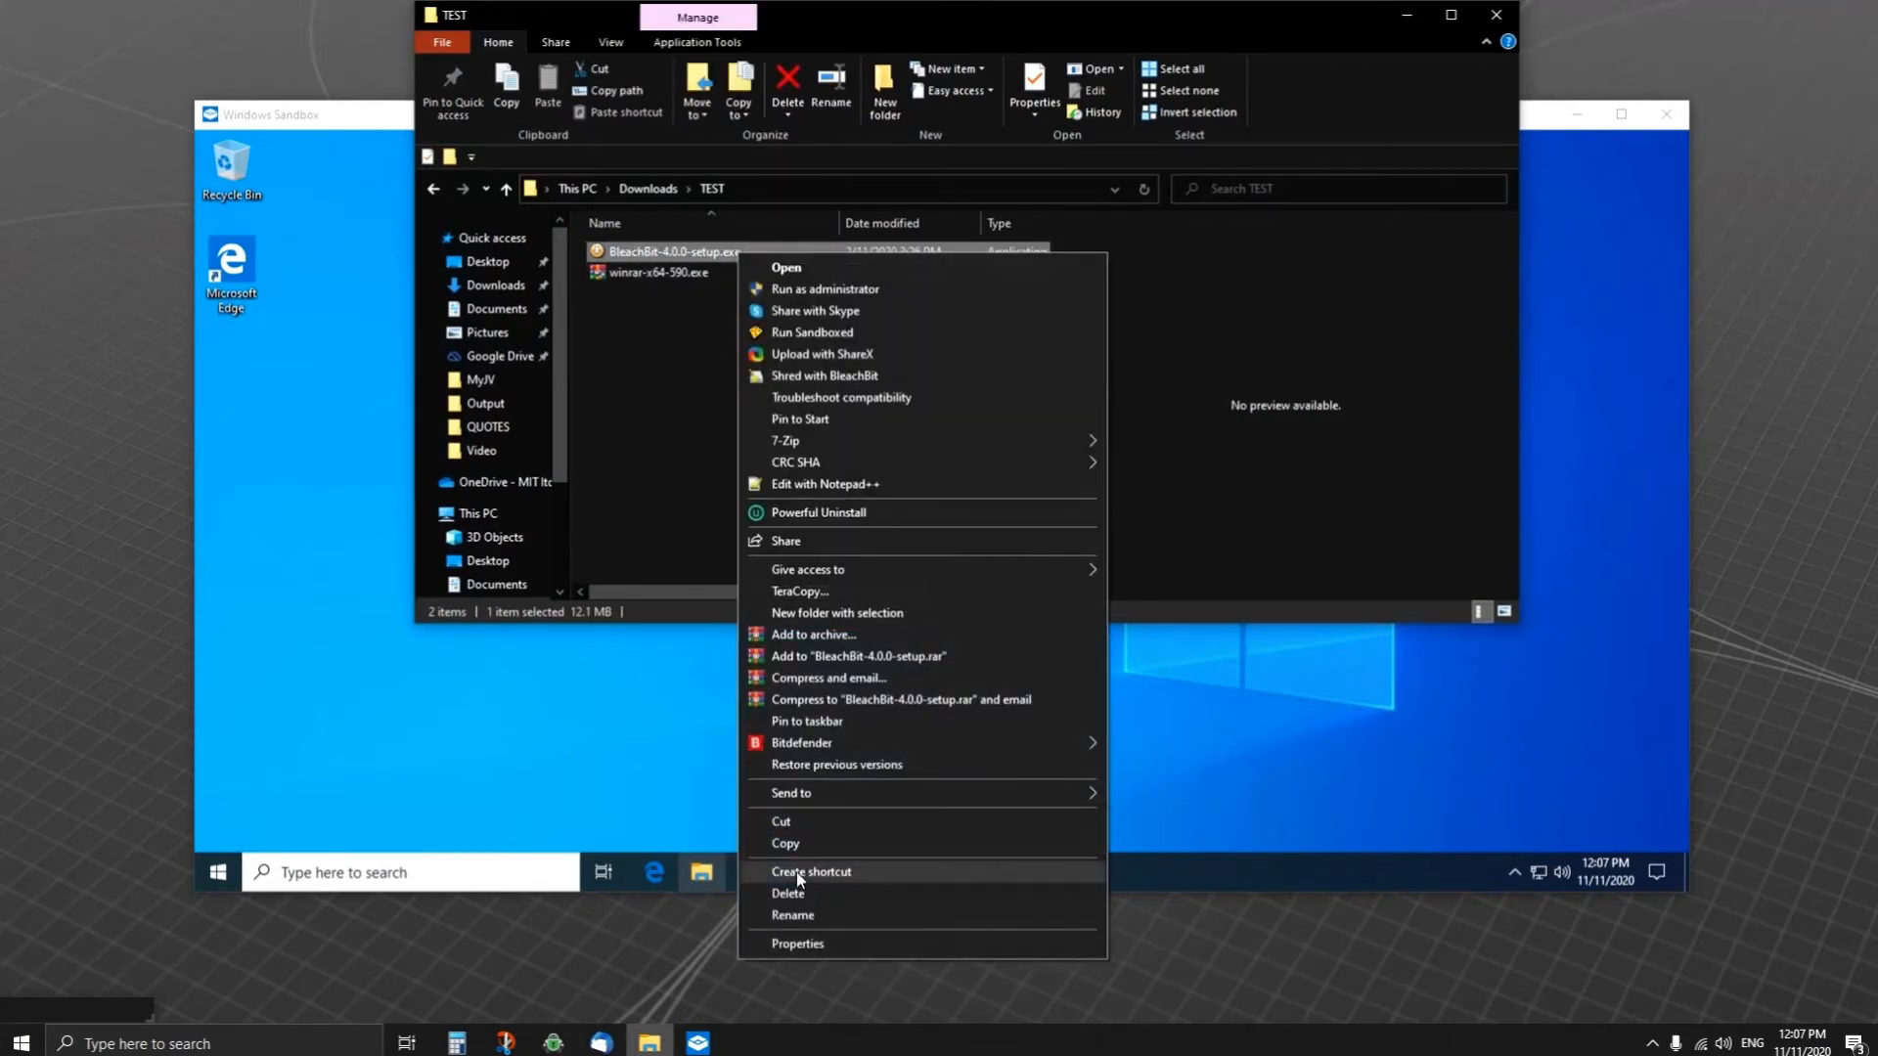
left_click(785, 844)
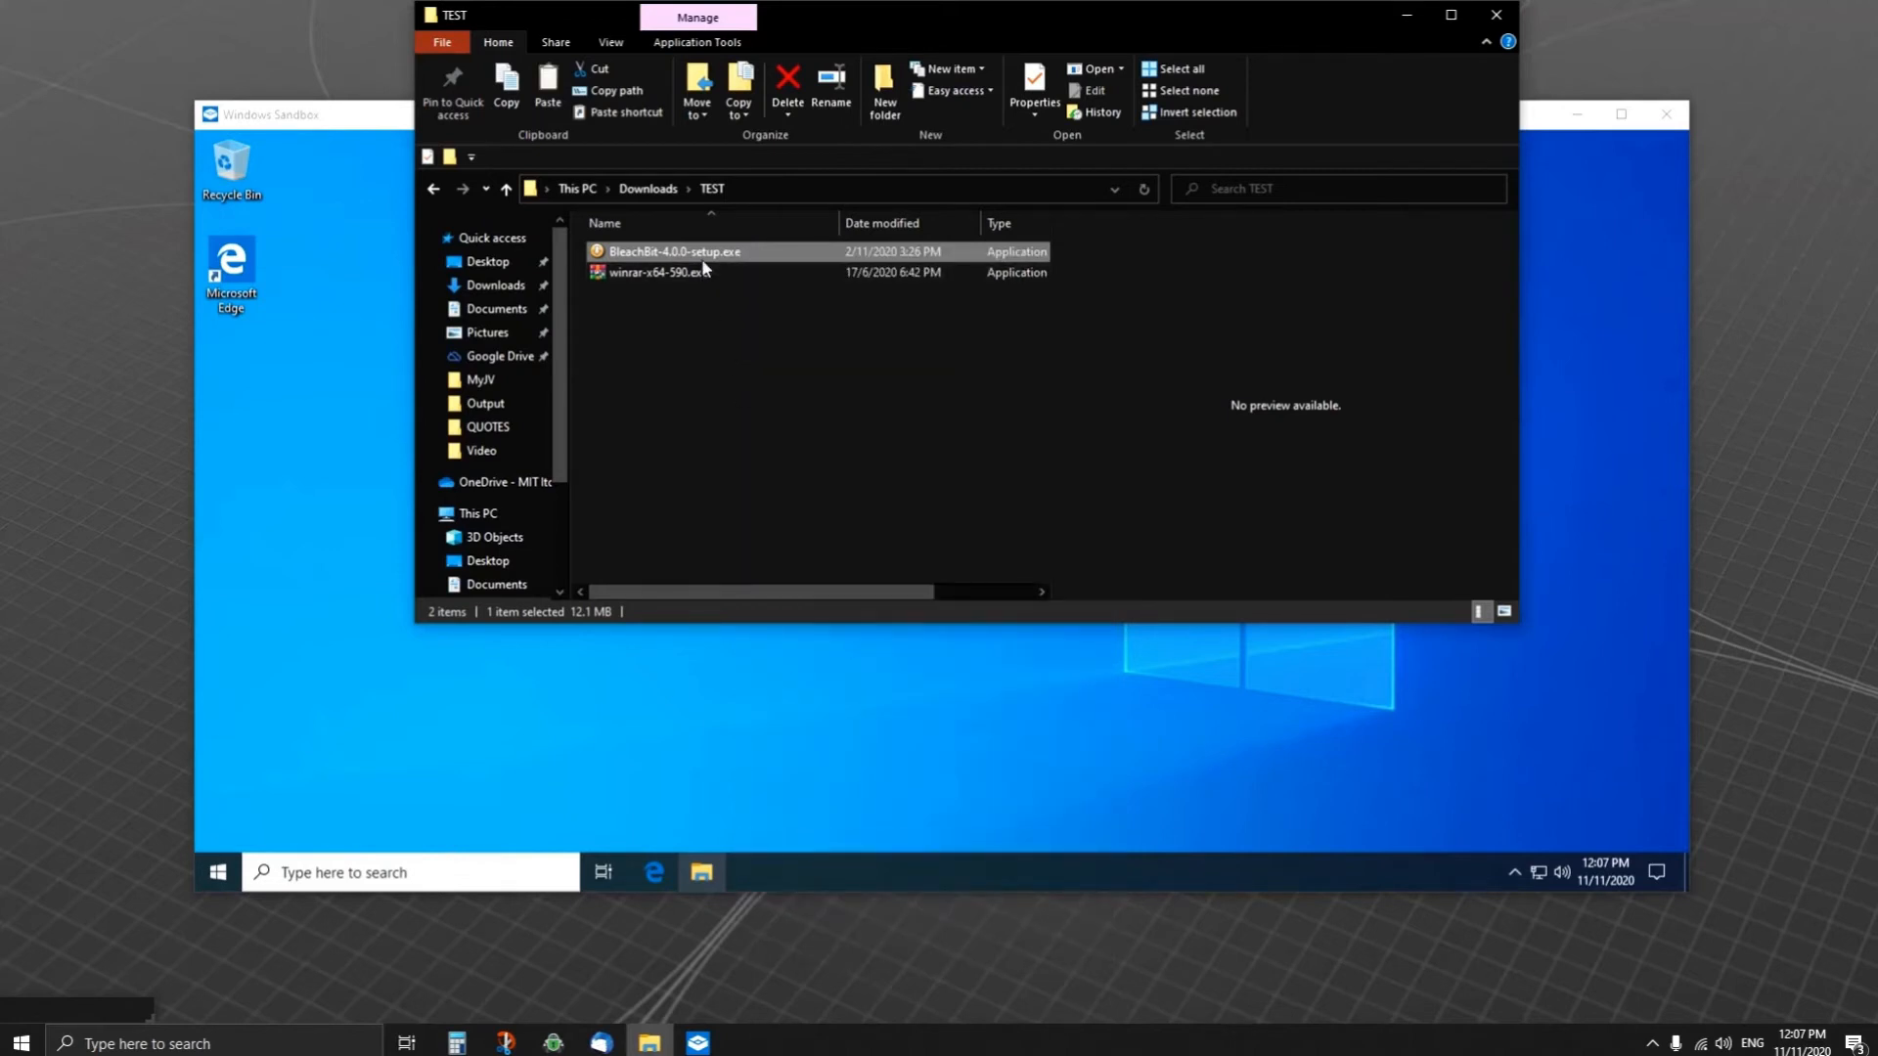
left_click_drag(702, 259, 814, 745)
right_click(771, 254)
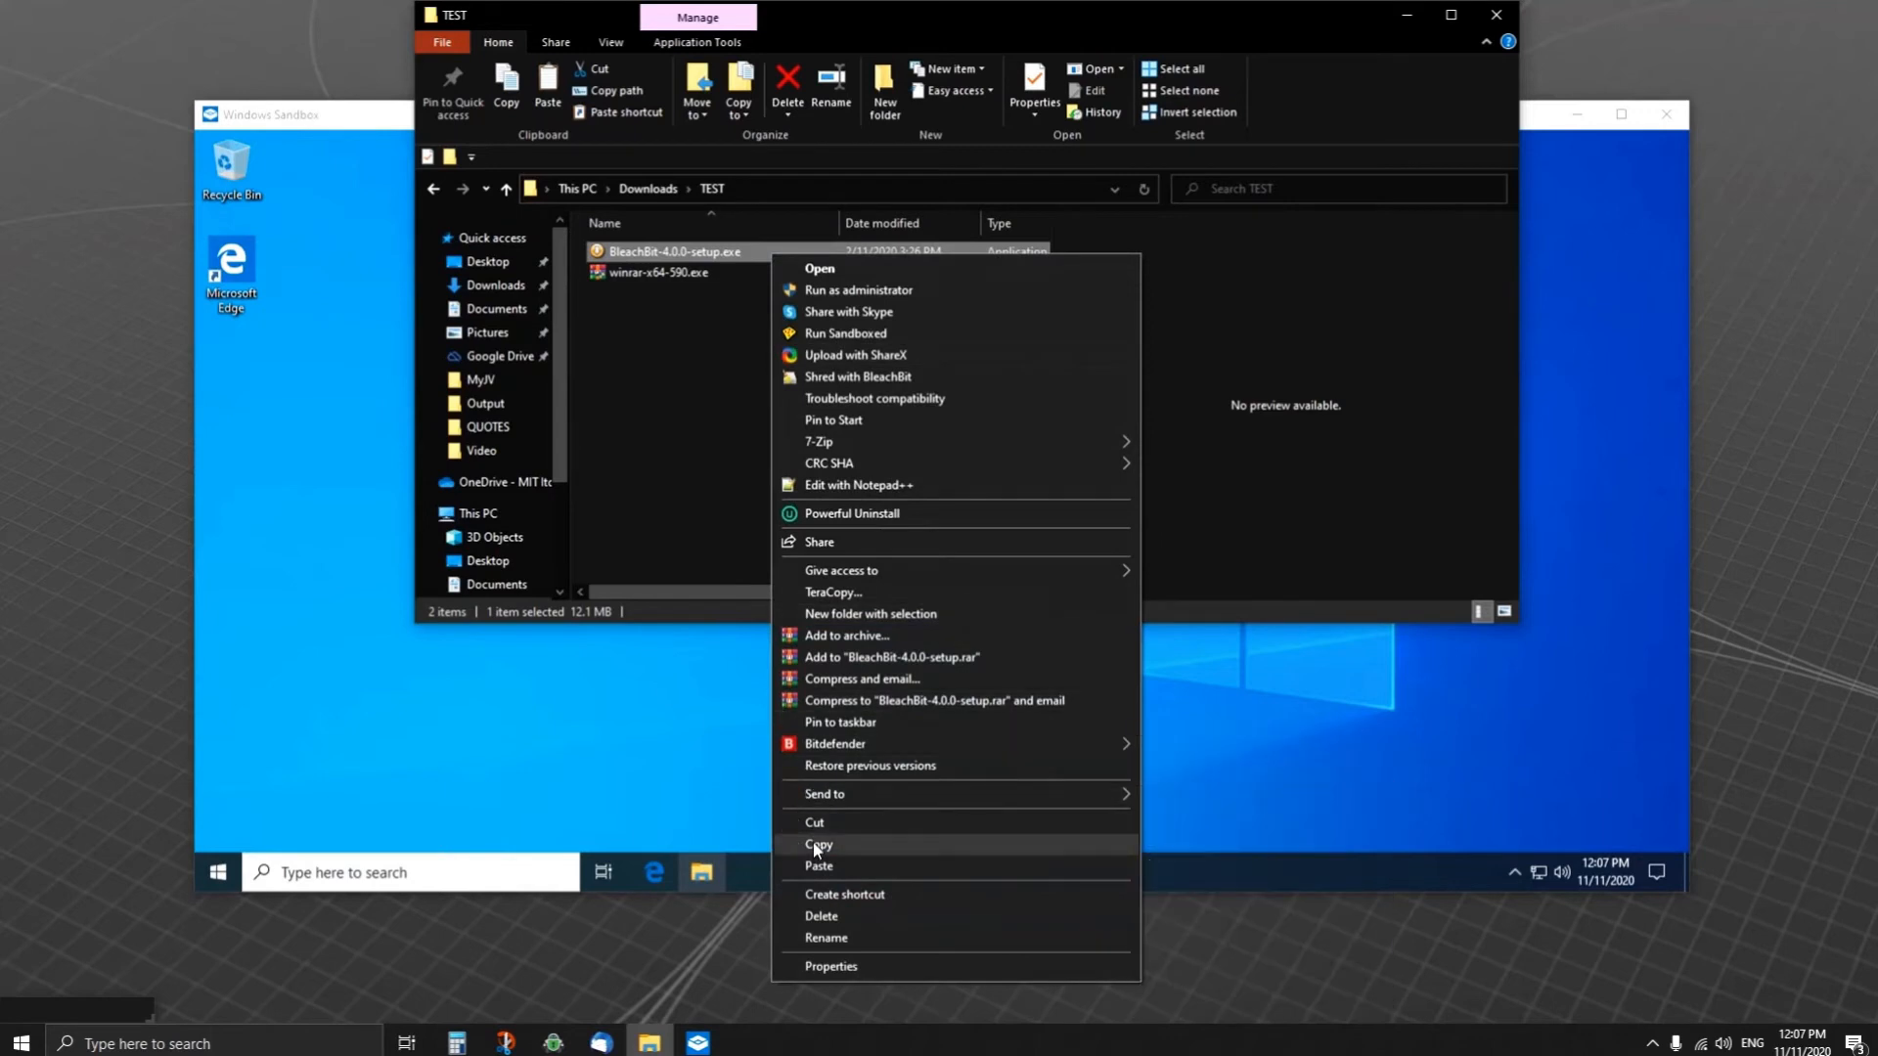
left_click(813, 843)
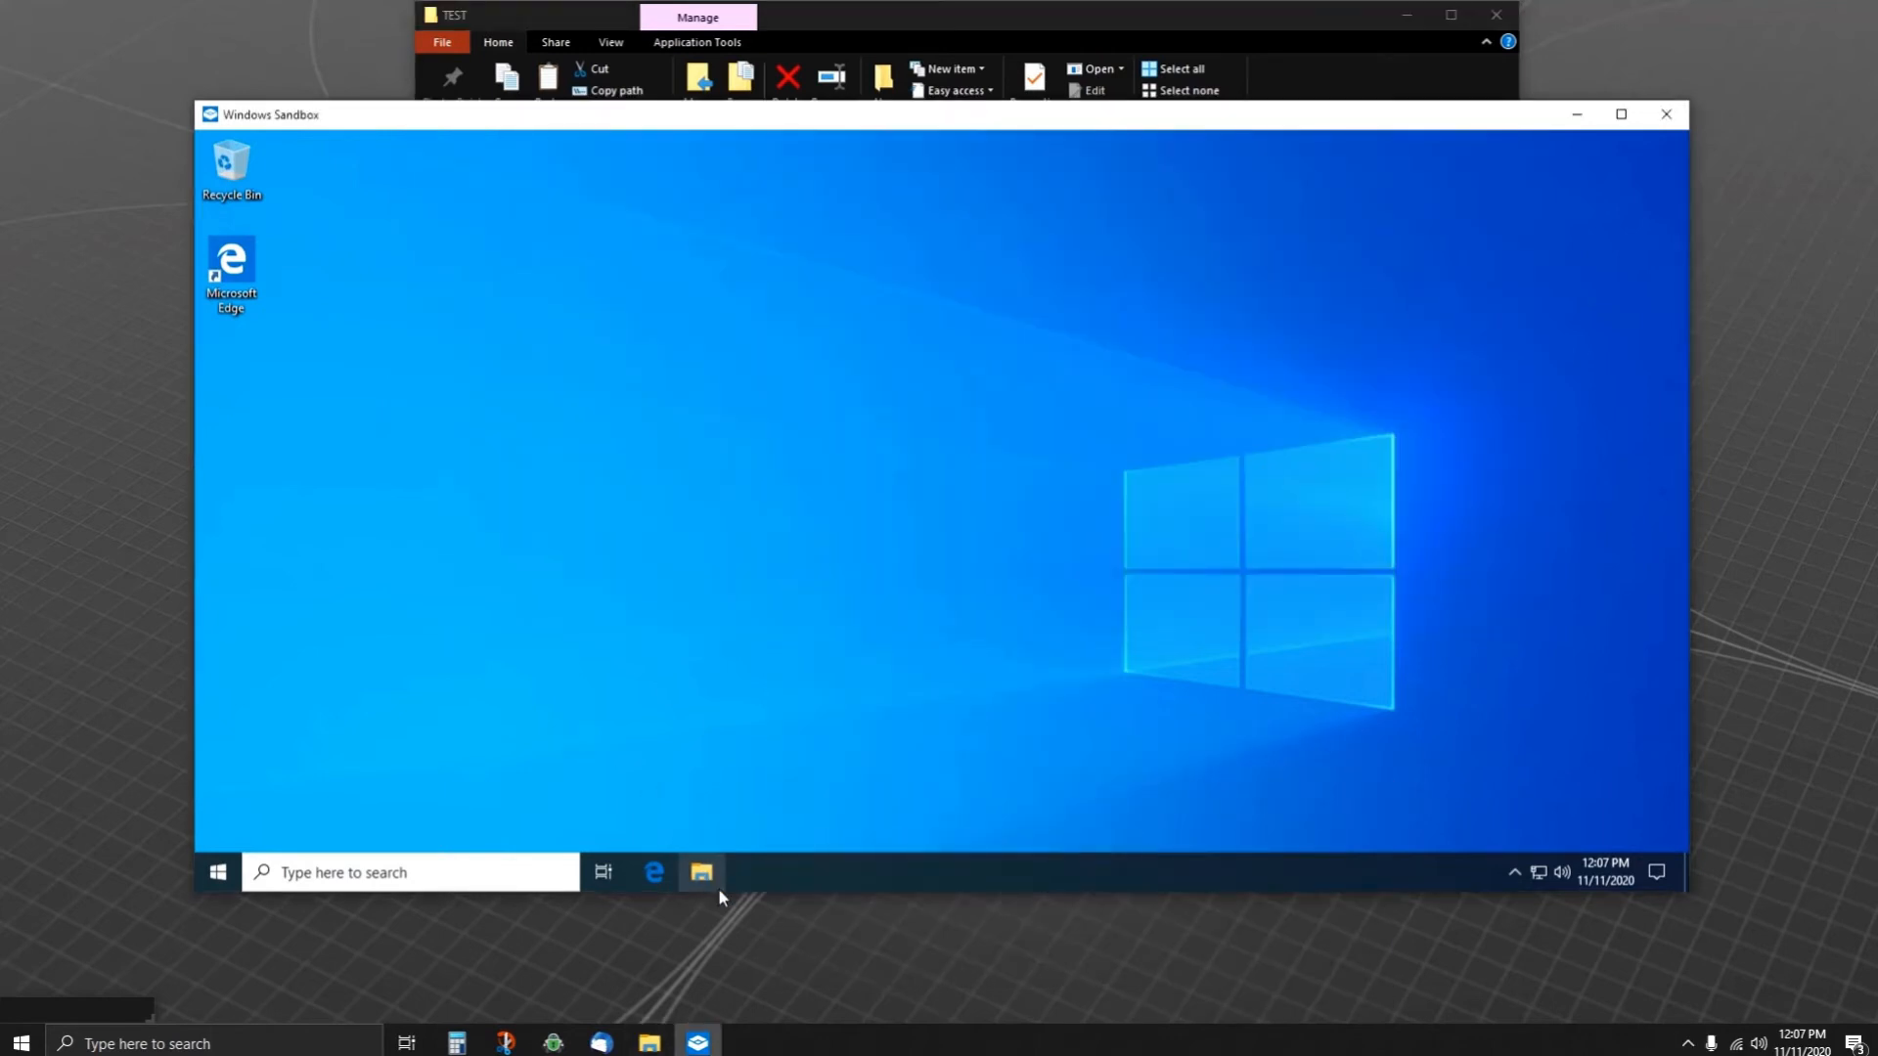
right_click(749, 448)
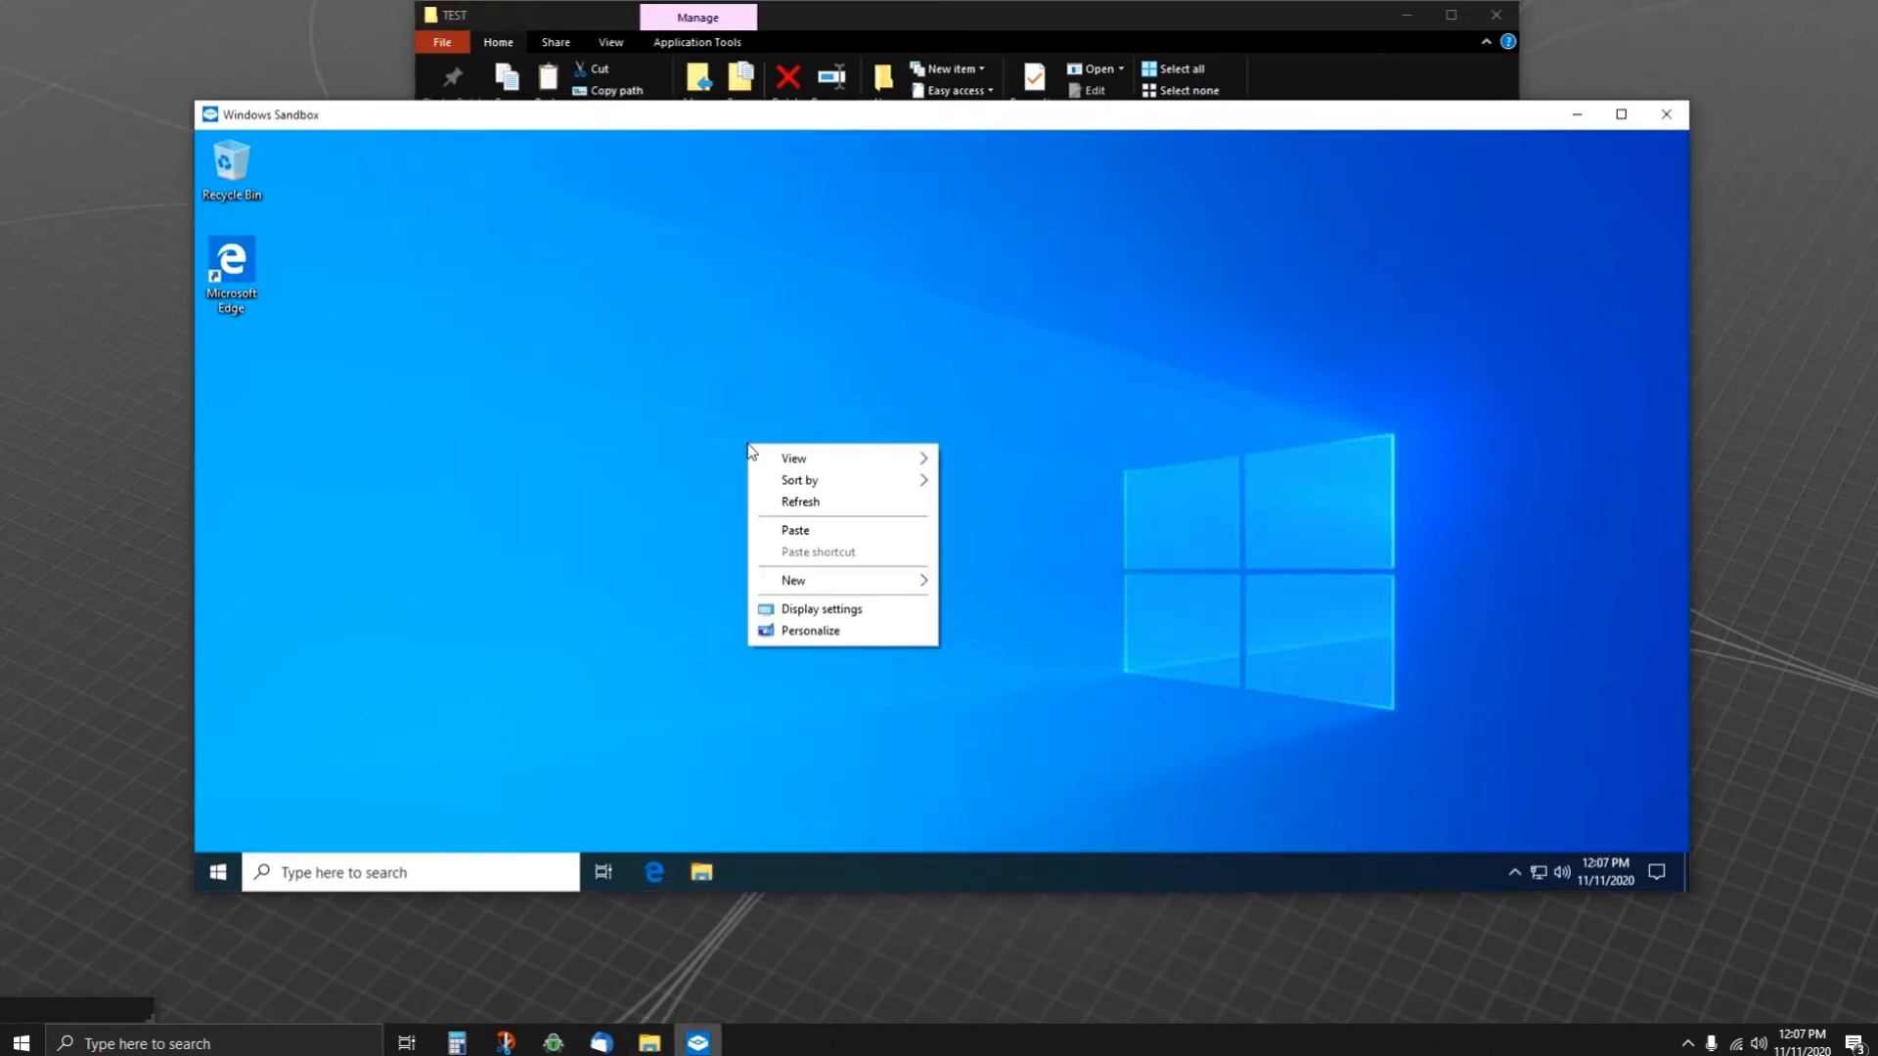
left_click(775, 526)
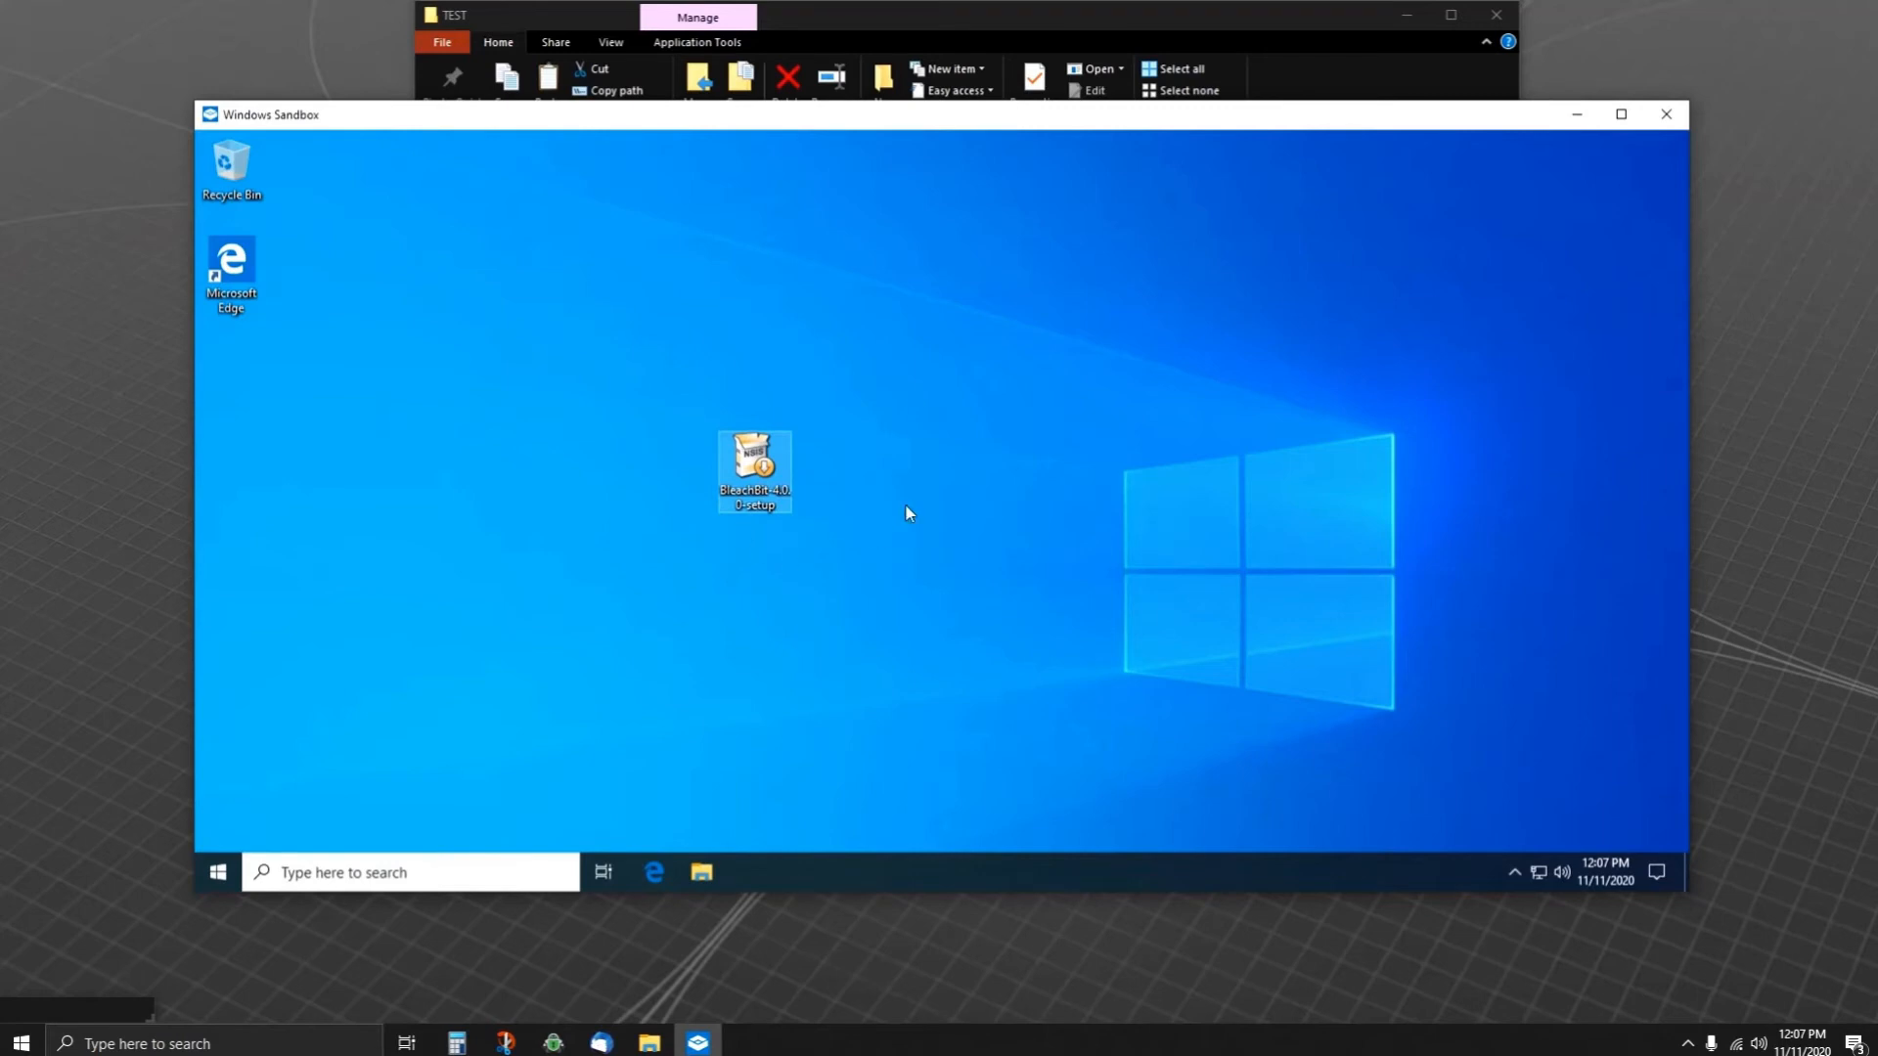
- Open Microsoft Edge in the sandbox and maximize it, minimize and restore the sandbox window, and close Edge
double_click(253, 295)
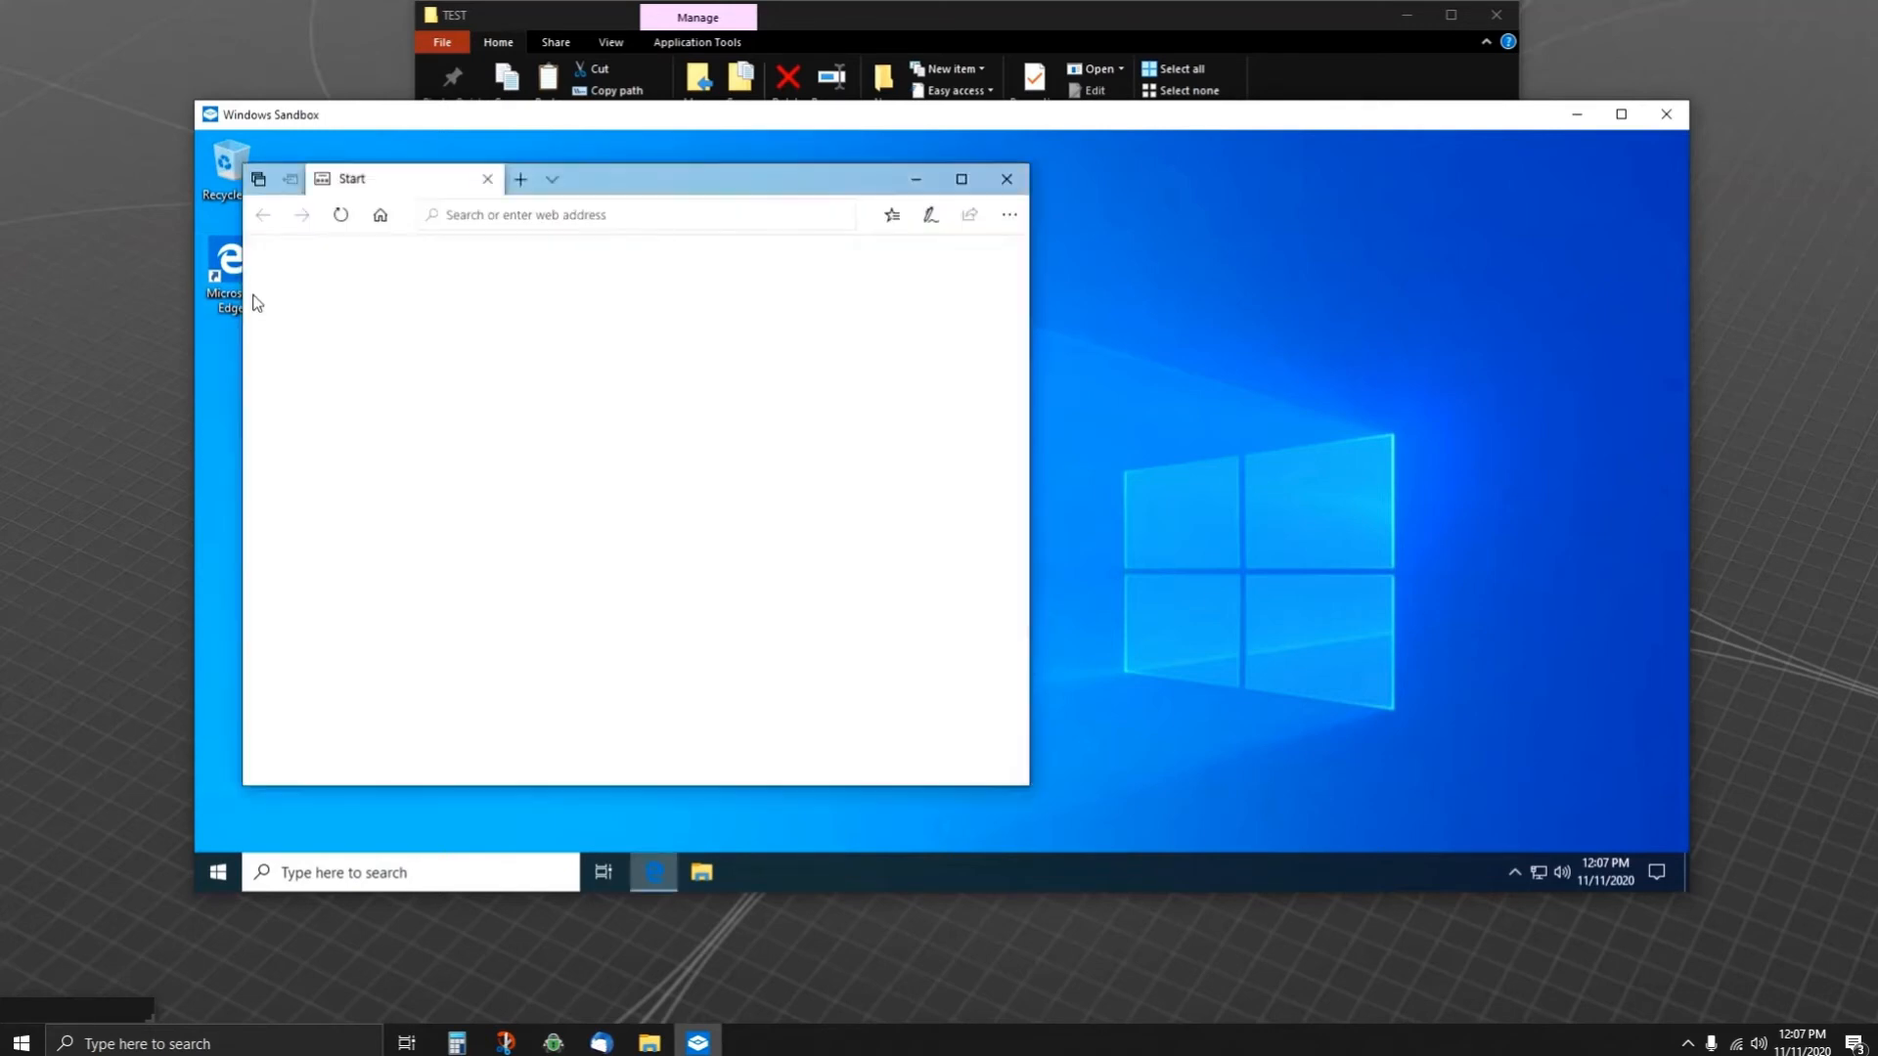
left_click(587, 222)
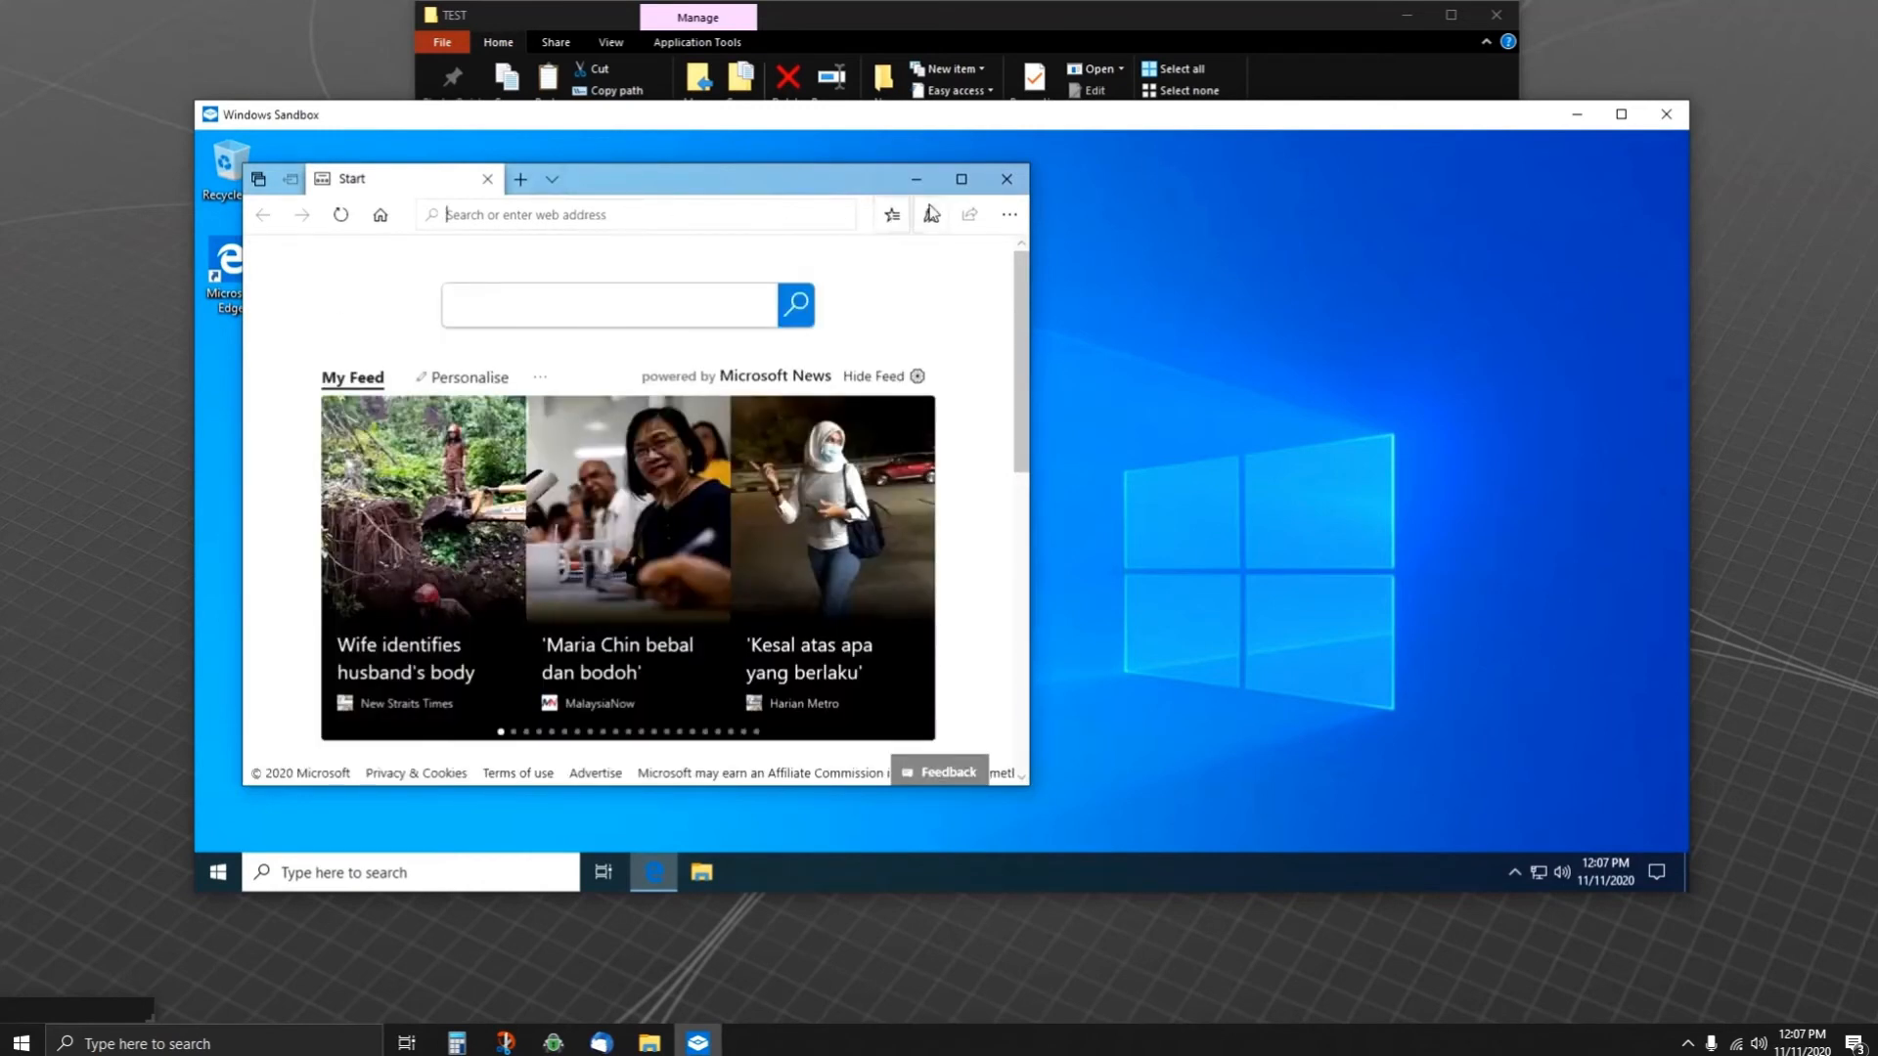
left_click(962, 180)
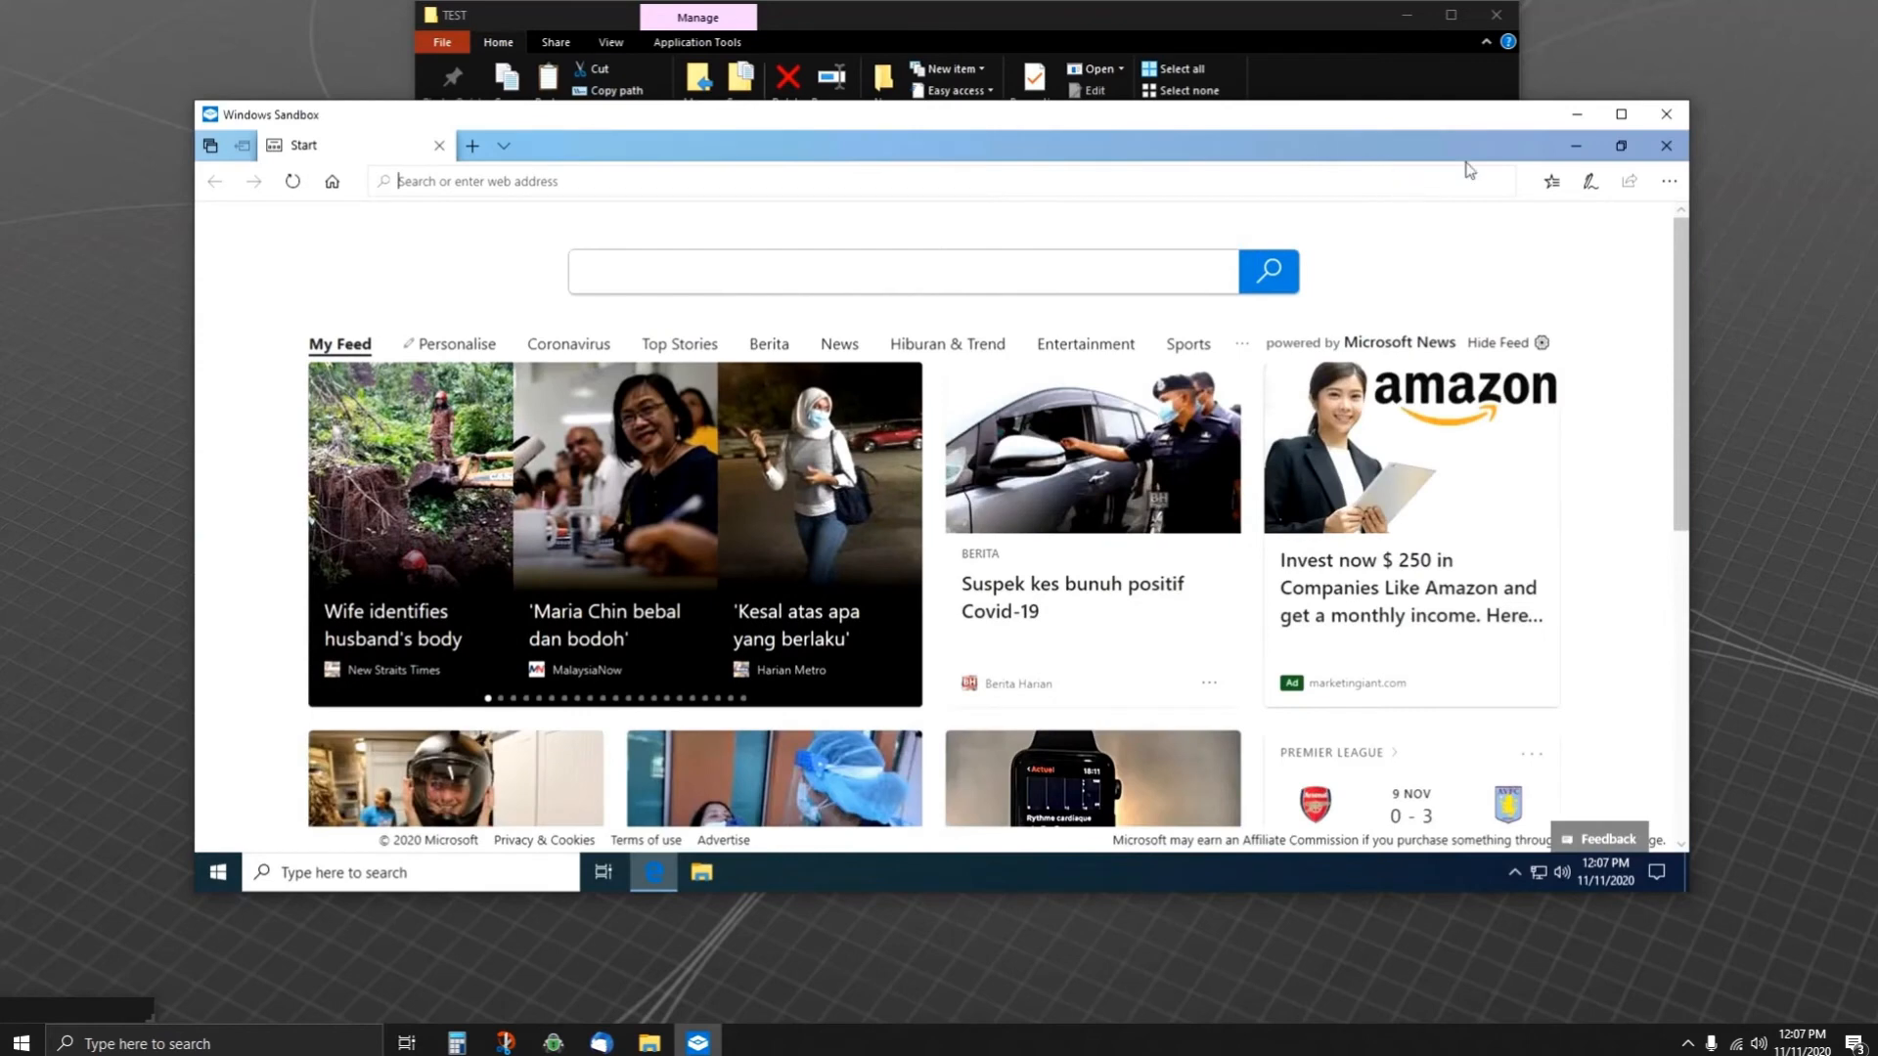
left_click(1577, 115)
left_click(698, 1043)
left_click(1663, 146)
- Move the BleachBit setup file directly below the Microsoft Edge icon on the sandbox desktop and maximize the sandbox window
left_click_drag(763, 465, 240, 384)
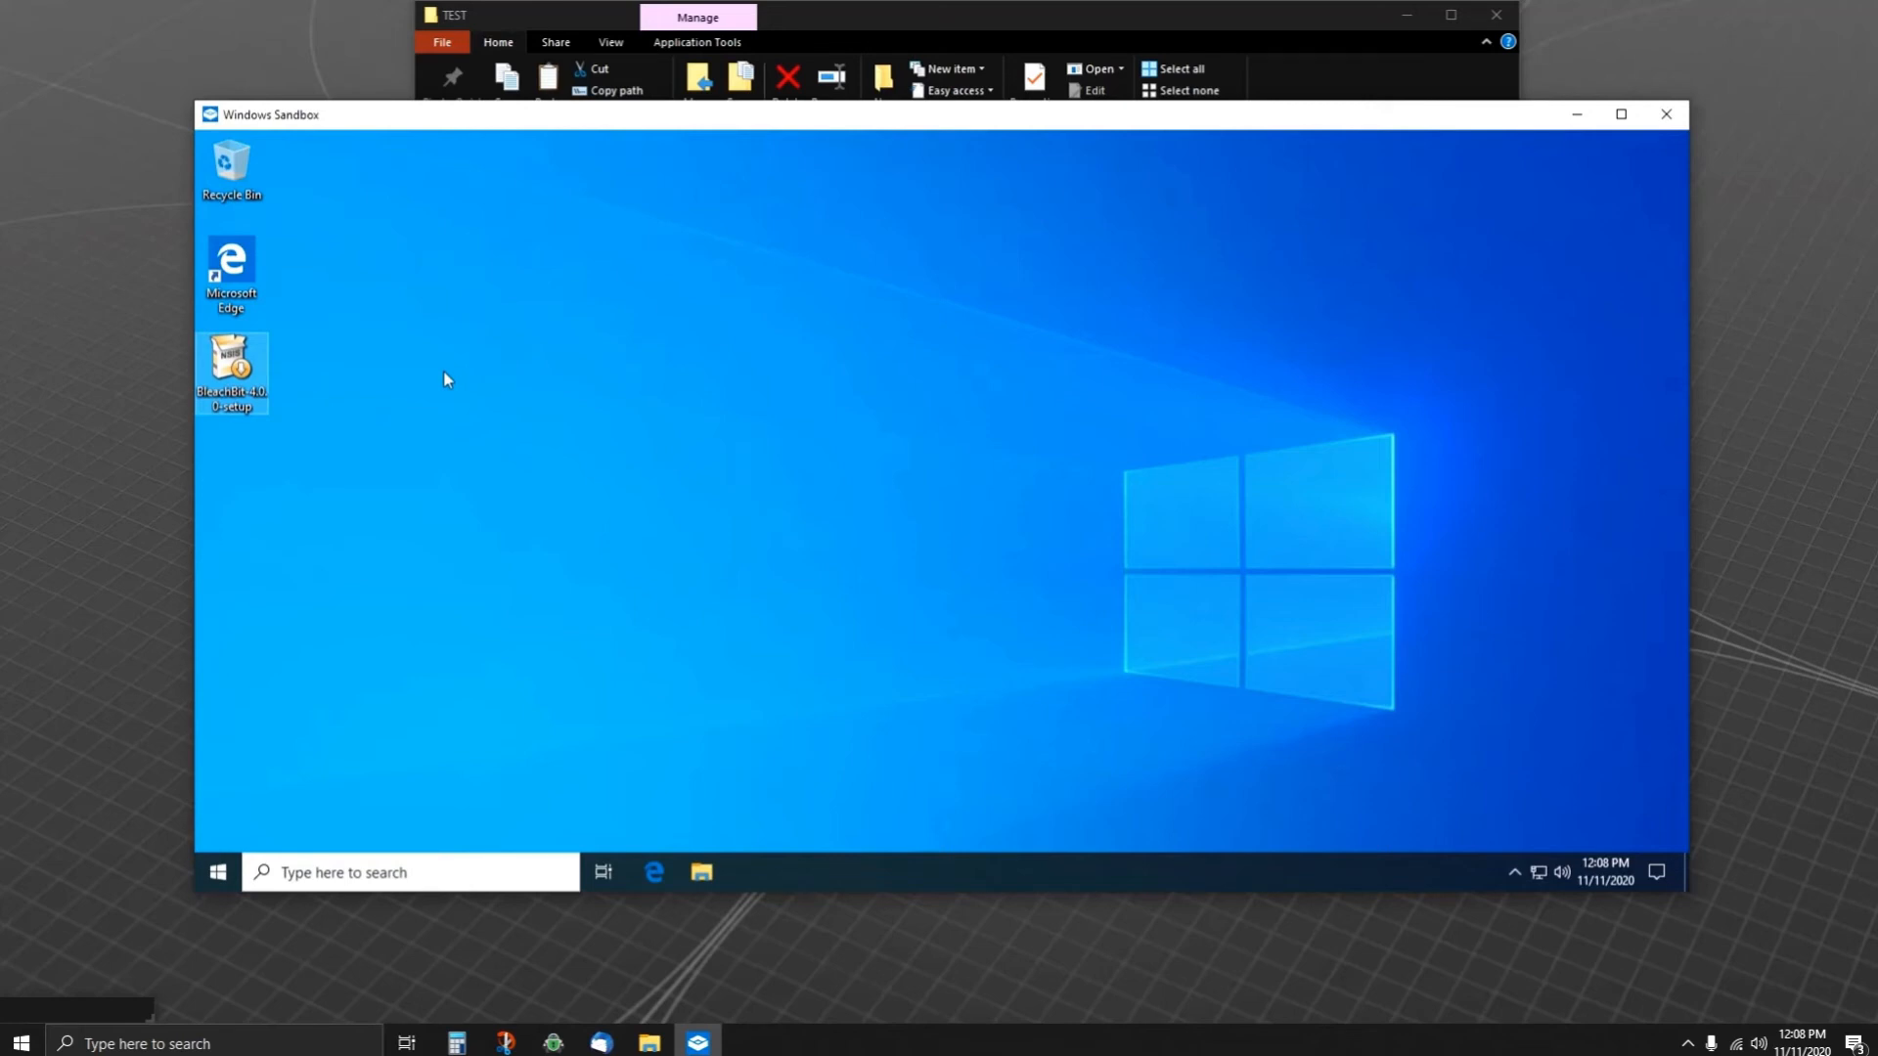
left_click(399, 384)
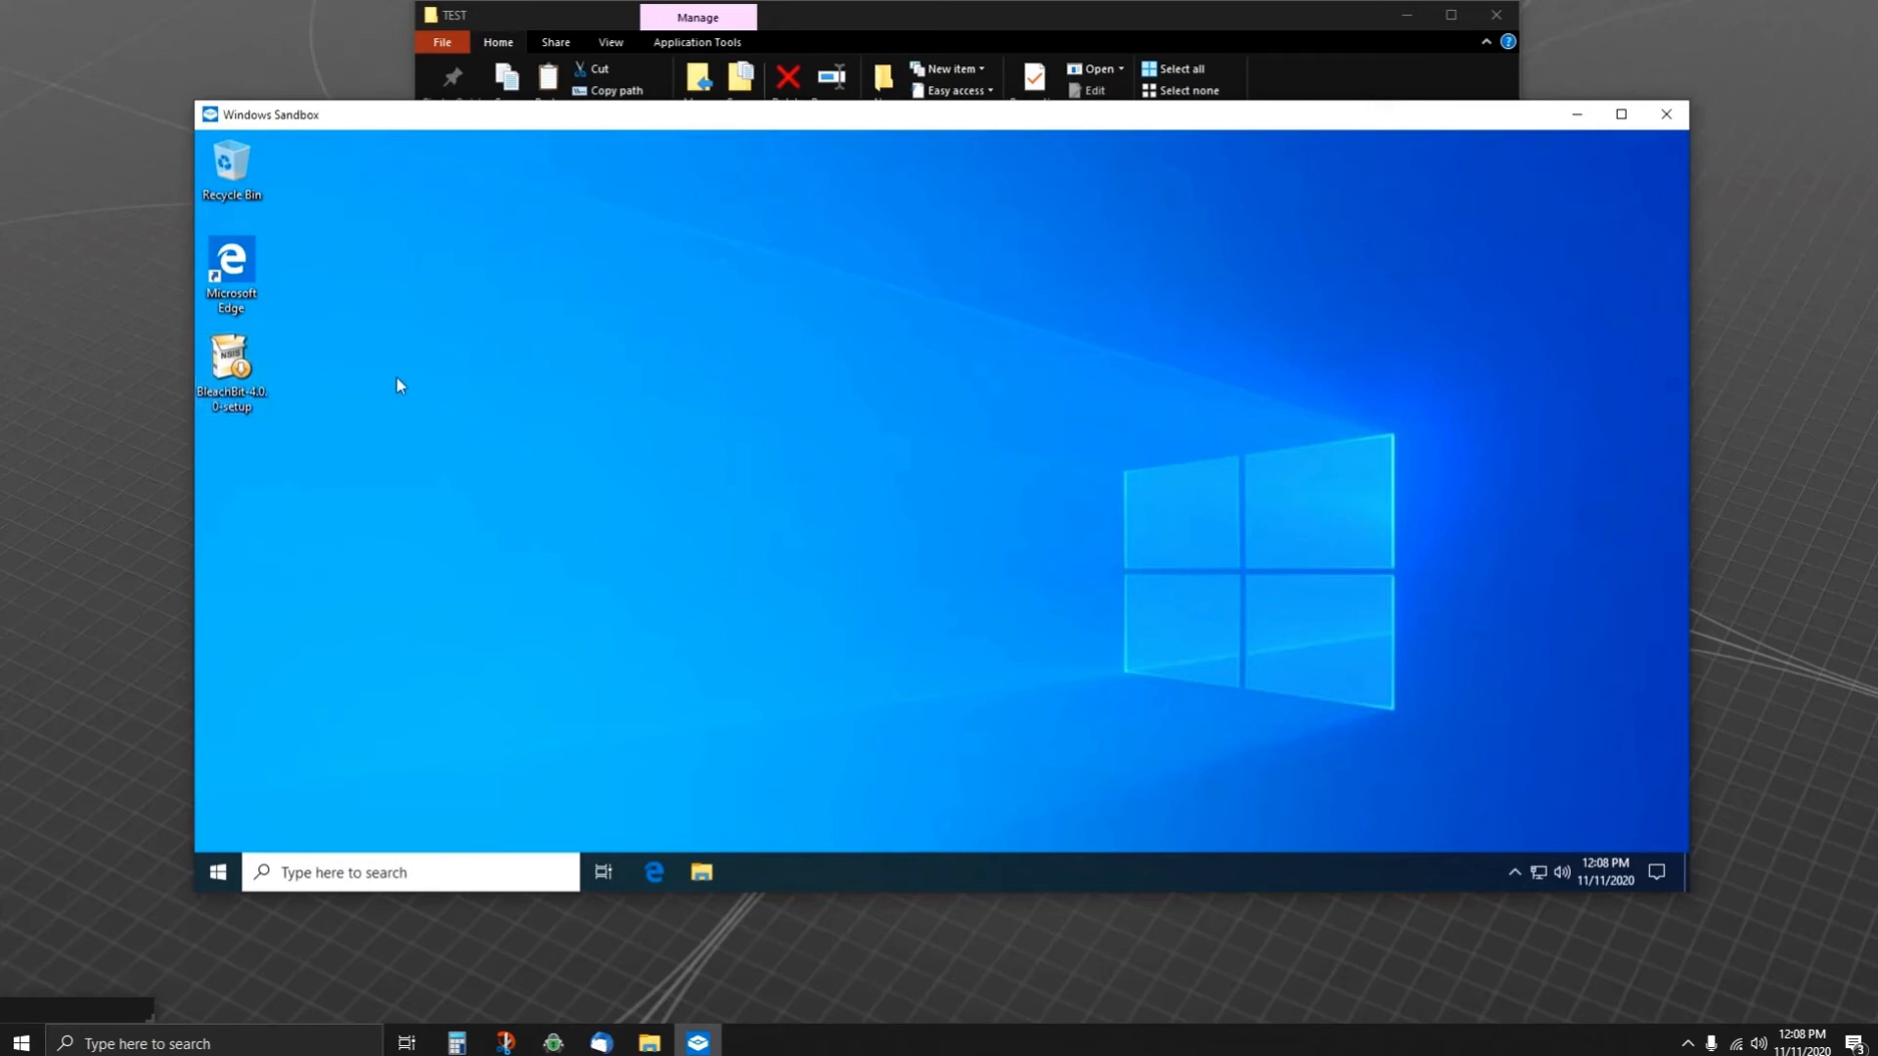
left_click(1619, 116)
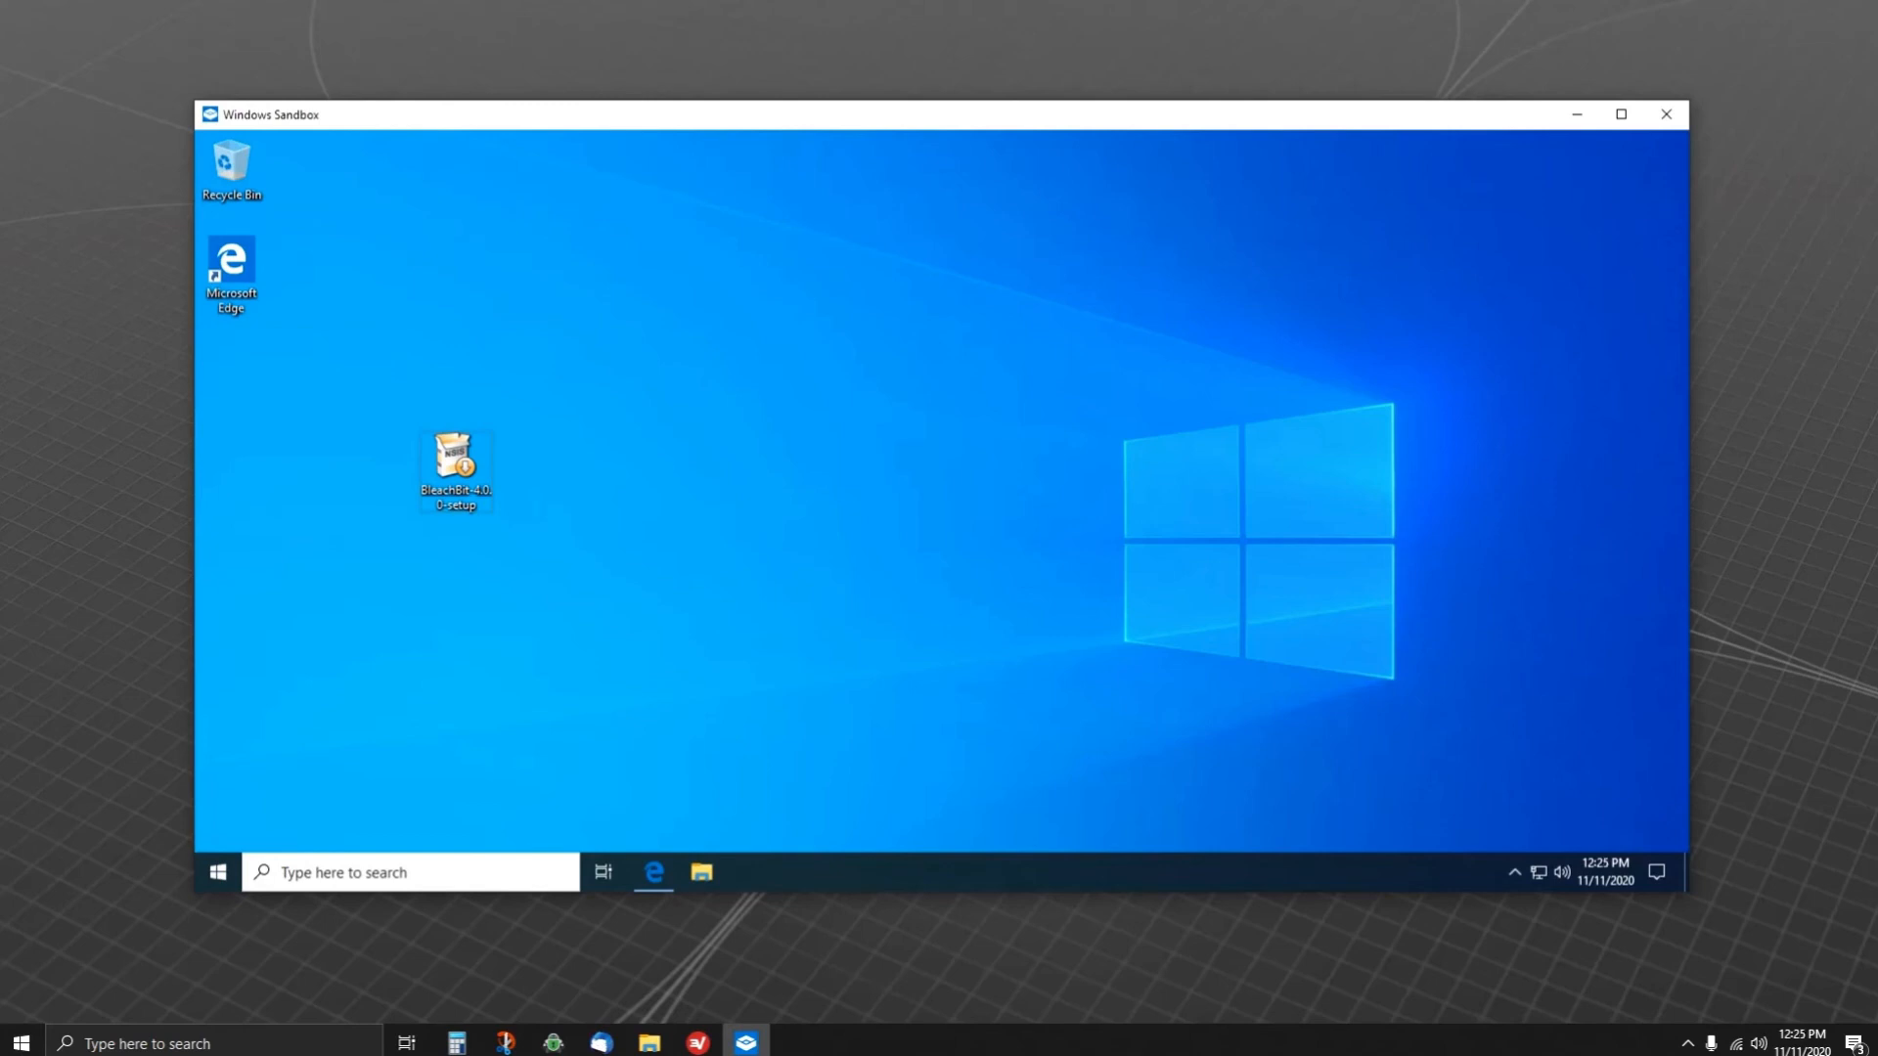
- Briefly show and minimize the running Edge window in the sandbox, and reposition the BleachBit setup file just right of the Microsoft Edge desktop icon
left_click_drag(455, 459, 306, 460)
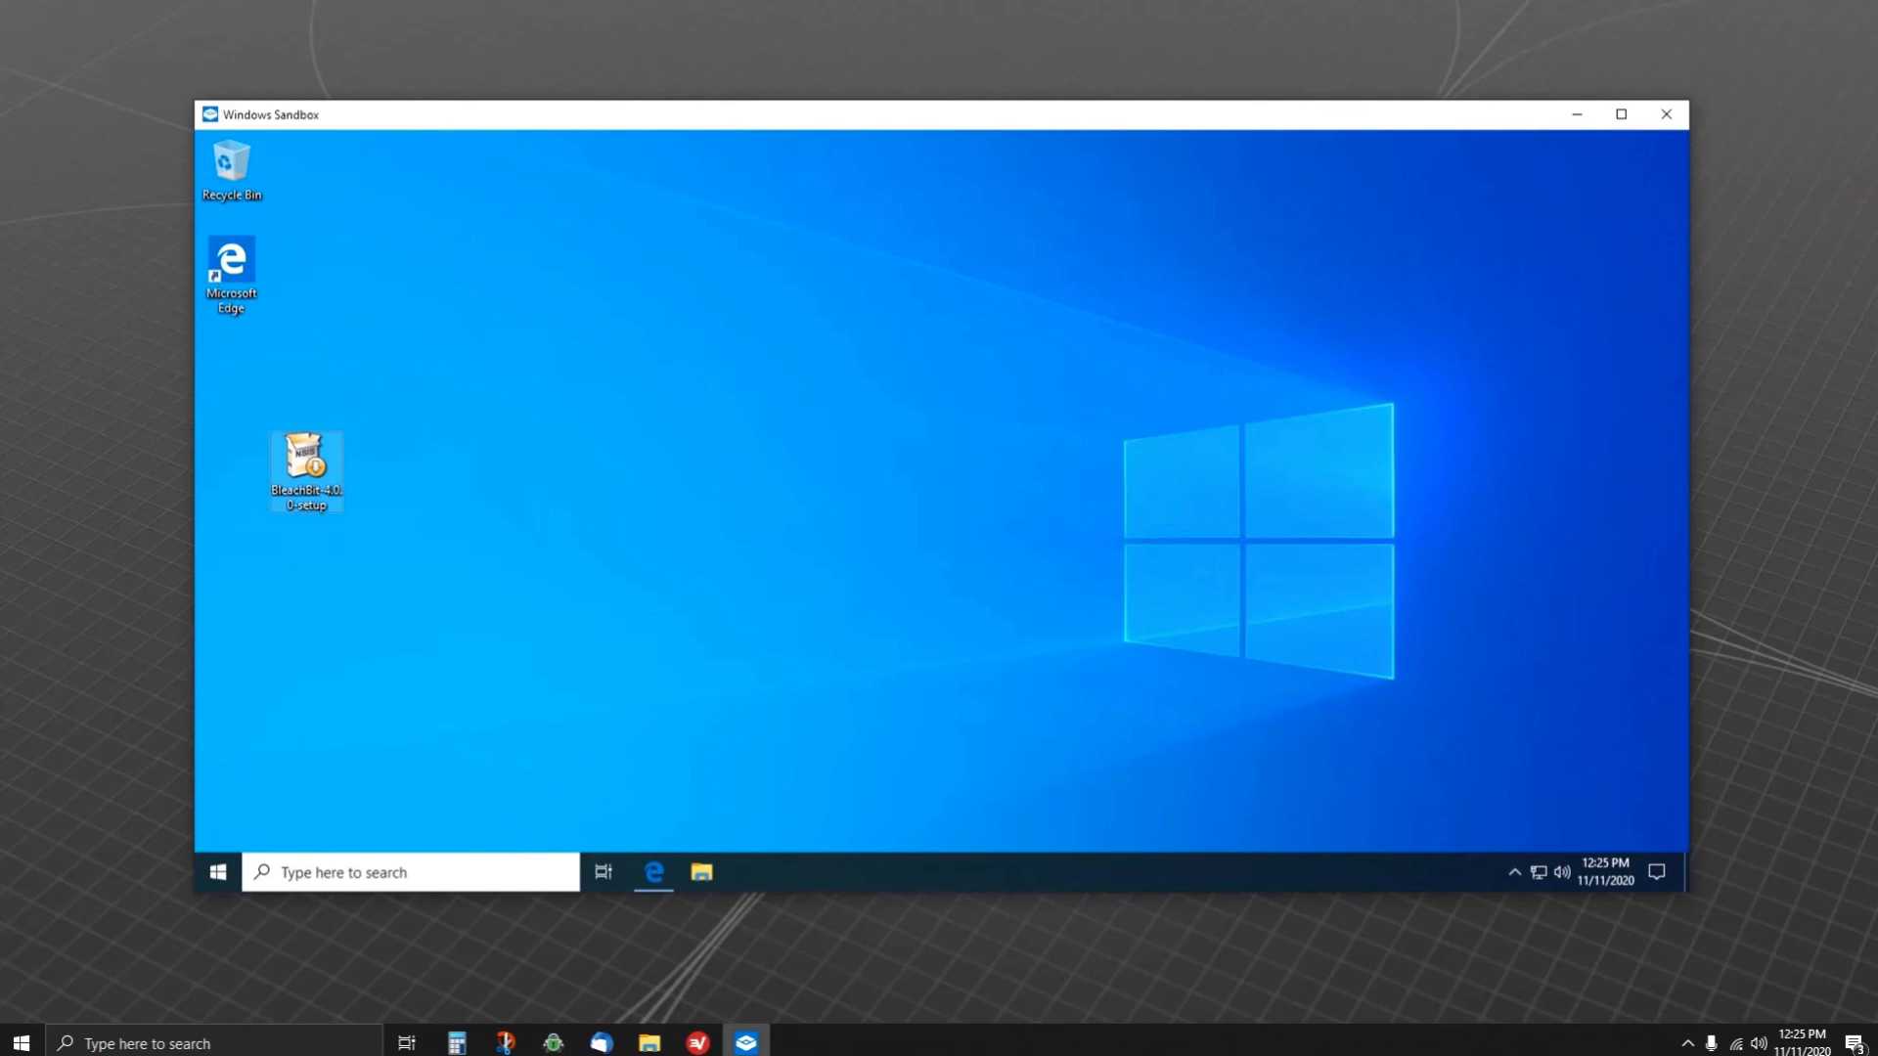
left_click_drag(307, 460, 382, 462)
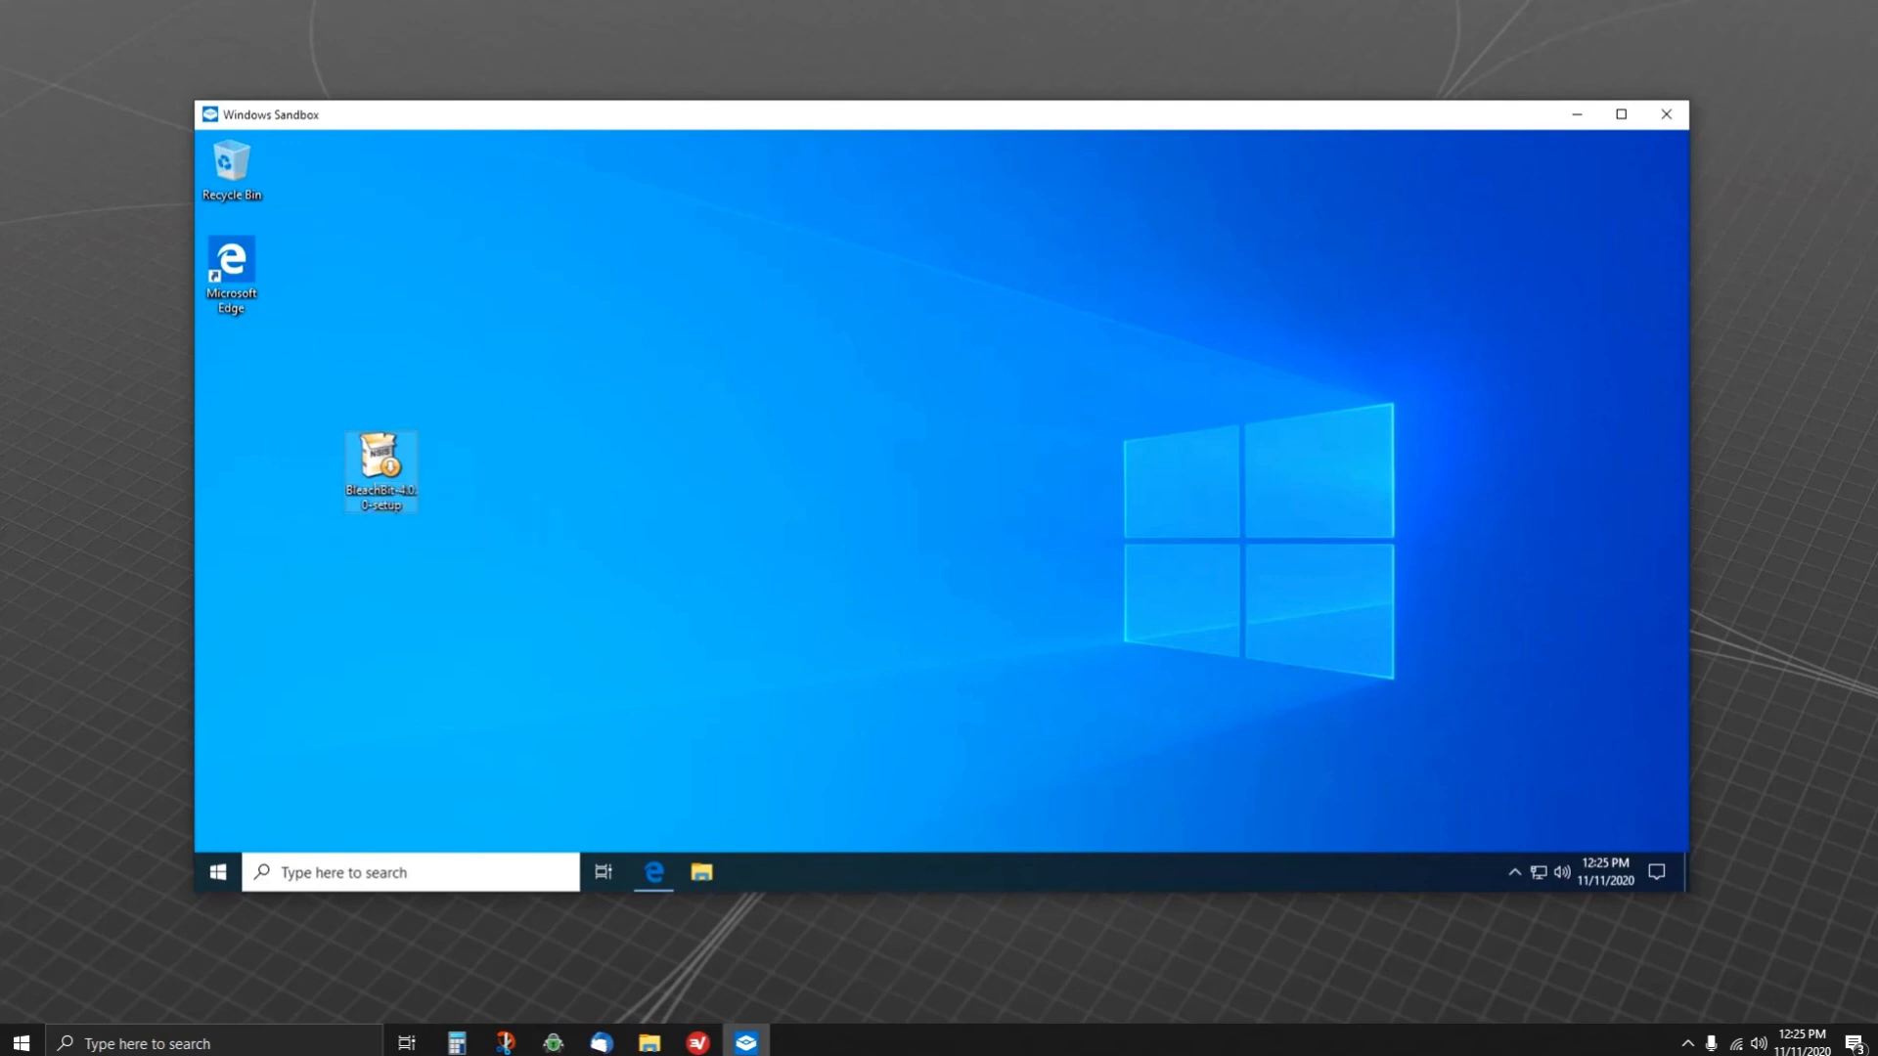
mouse_move(654, 872)
left_click(655, 871)
left_click(654, 872)
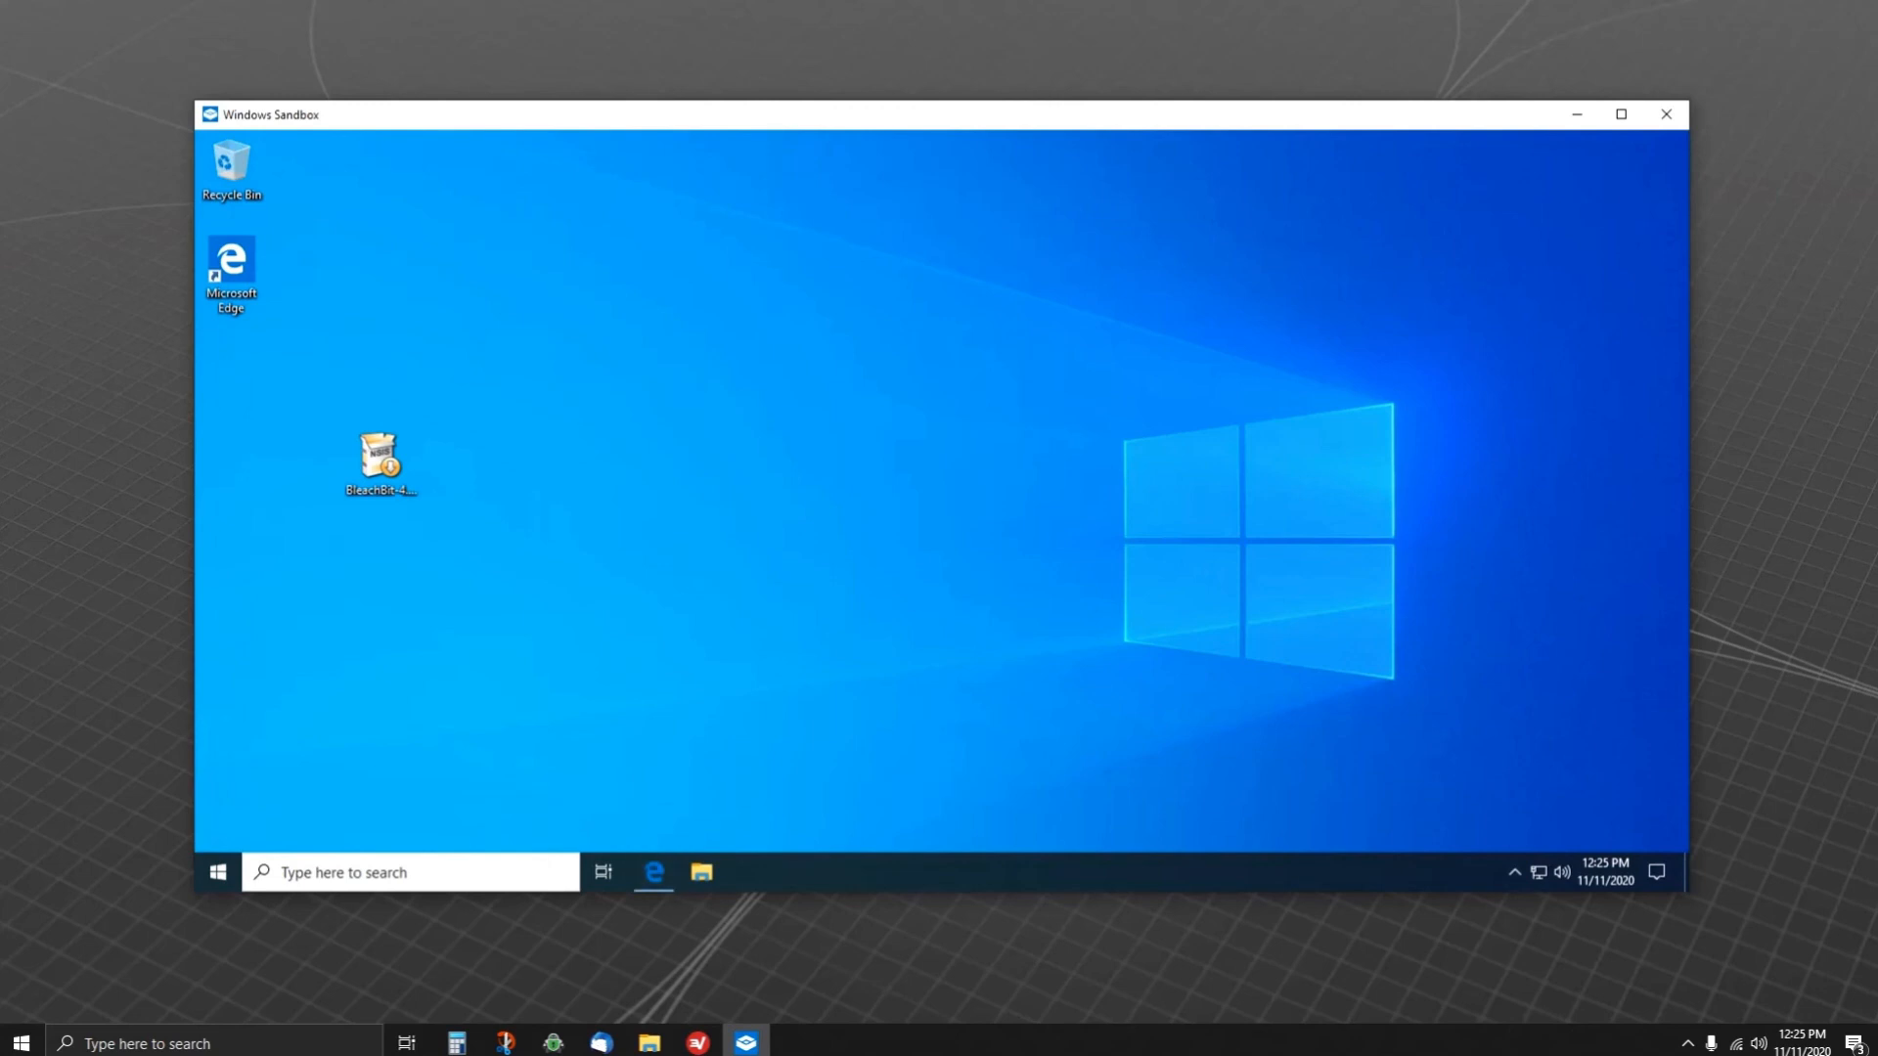
mouse_move(654, 872)
left_click_drag(379, 455, 380, 266)
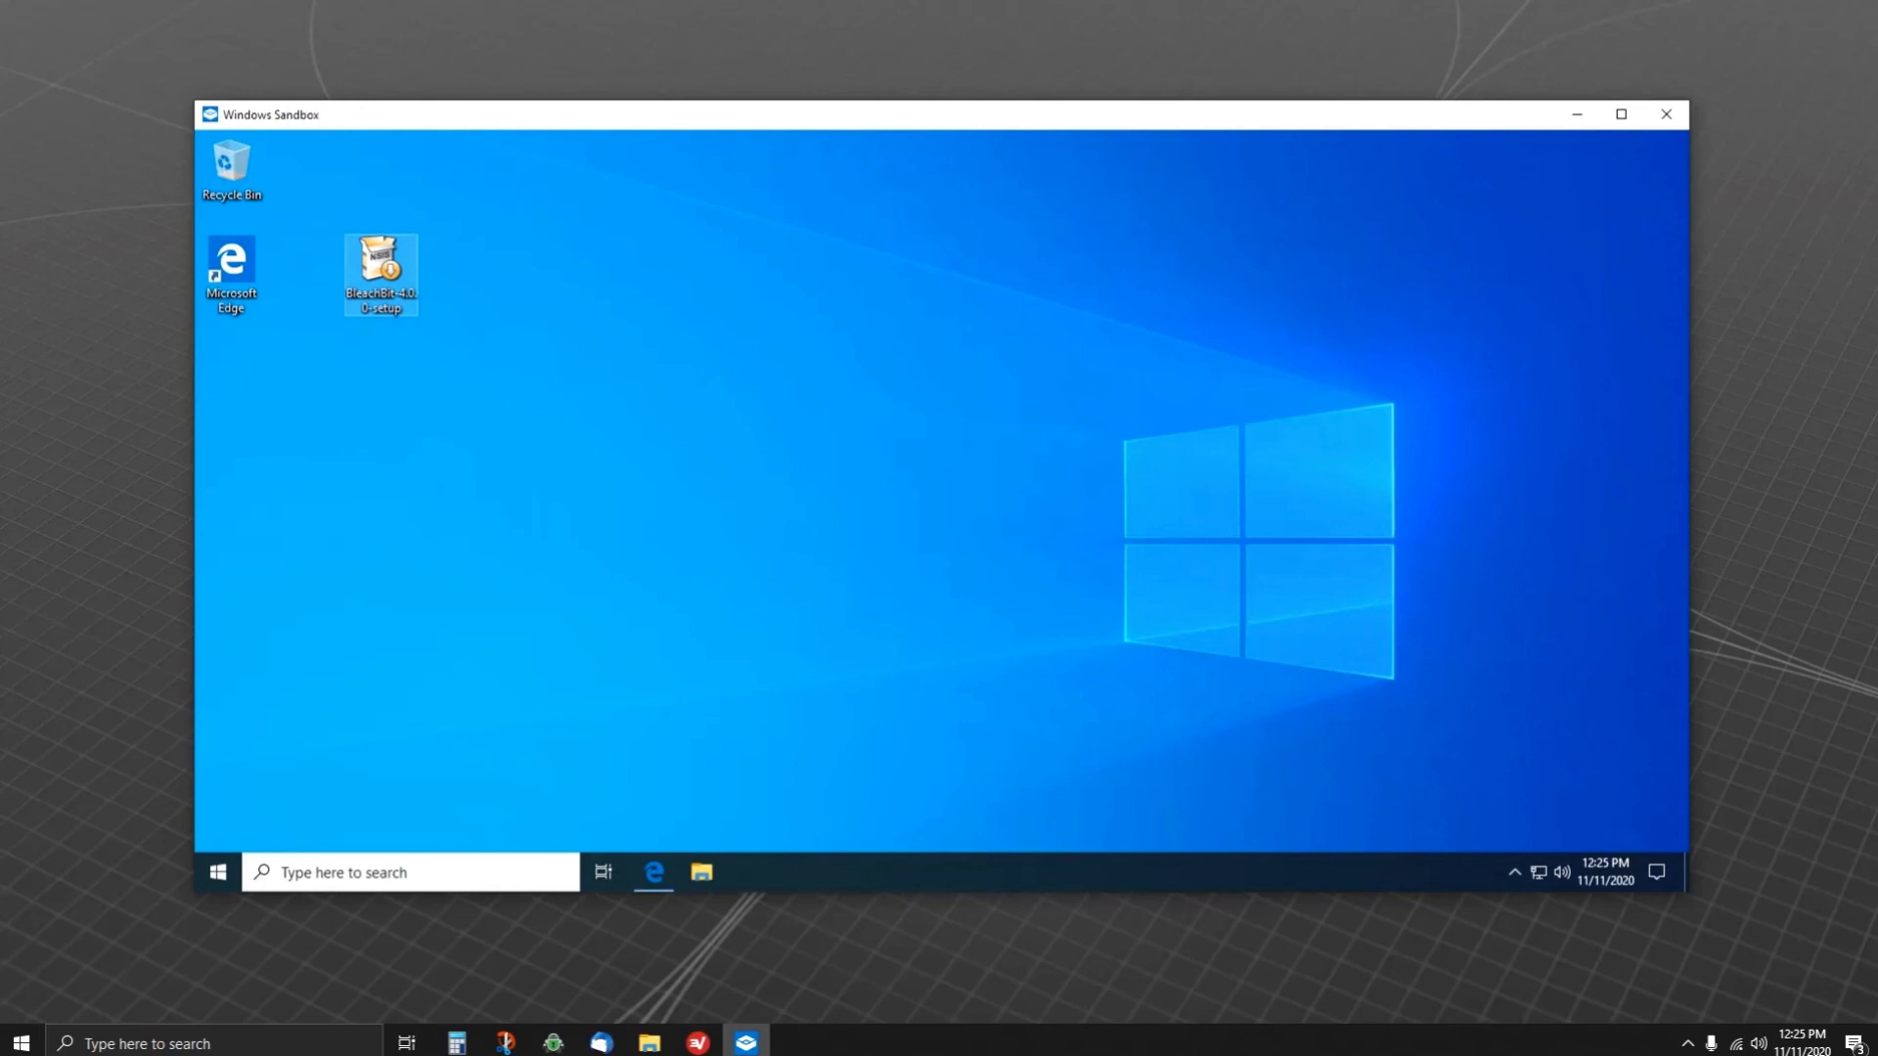